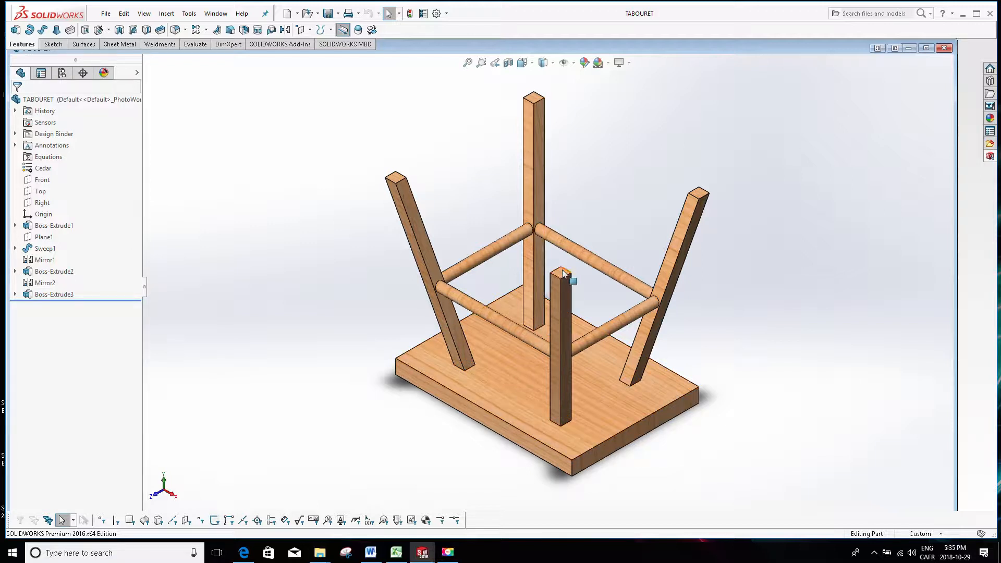
- Orient the view normal to the end face of one leg of the upside-down stool
scroll(563, 272, "down", 2)
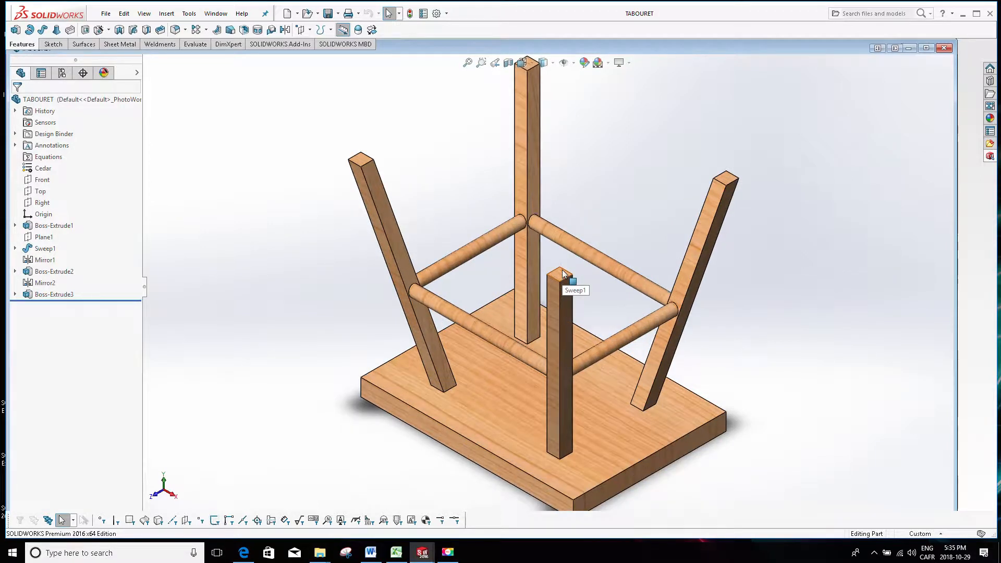
scroll(563, 274, "down", 1)
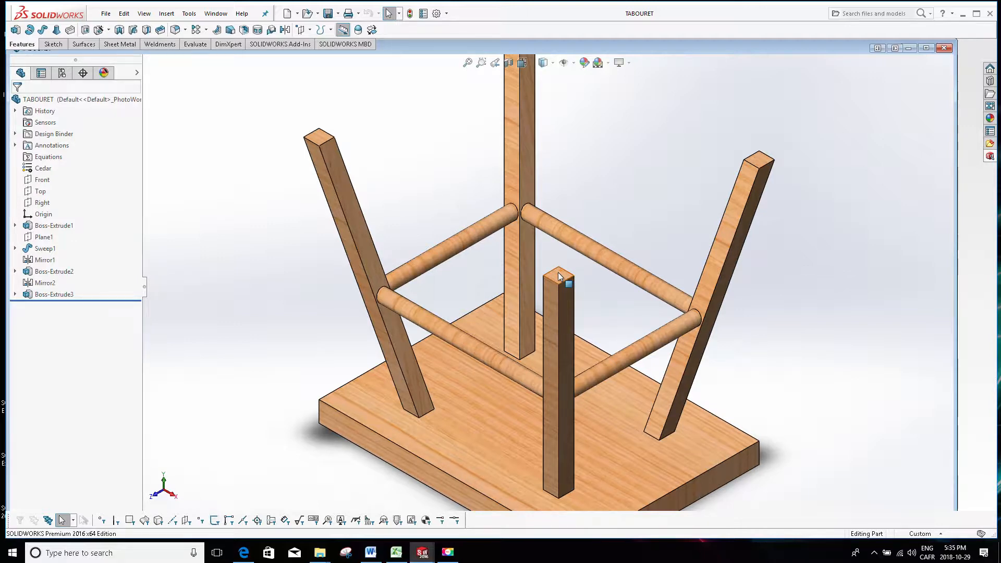
key("space")
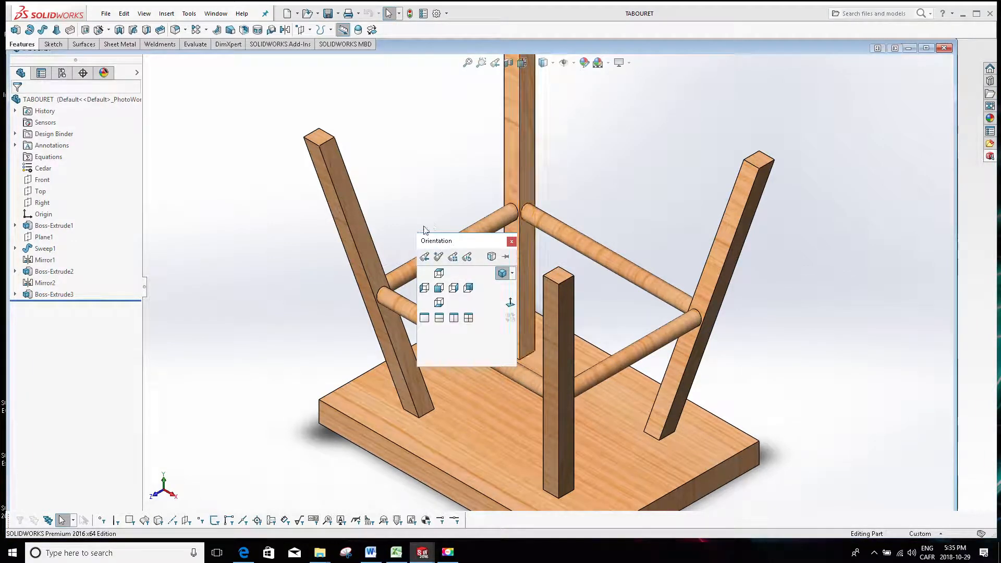
left_click(505, 256)
left_click(317, 136)
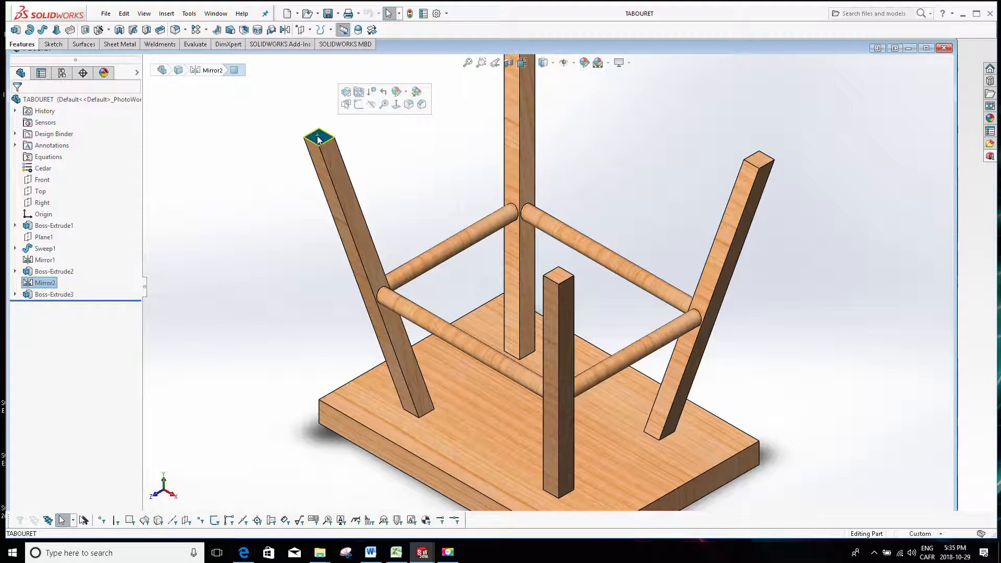
key("ctrl+8")
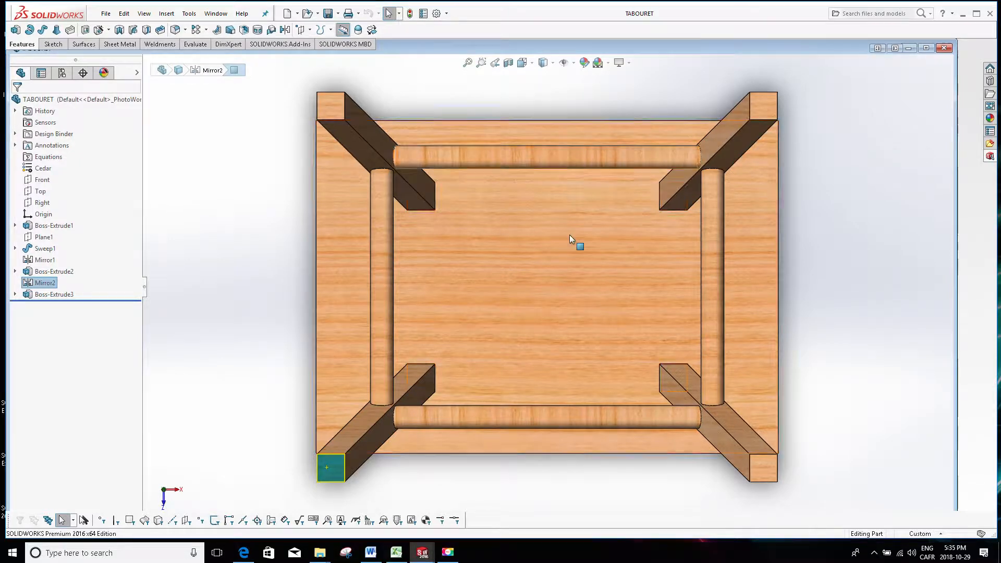
- View the seat's narrow side face head-on, and return to an isometric overview of the stool
middle_click_drag(569, 235, 542, 213)
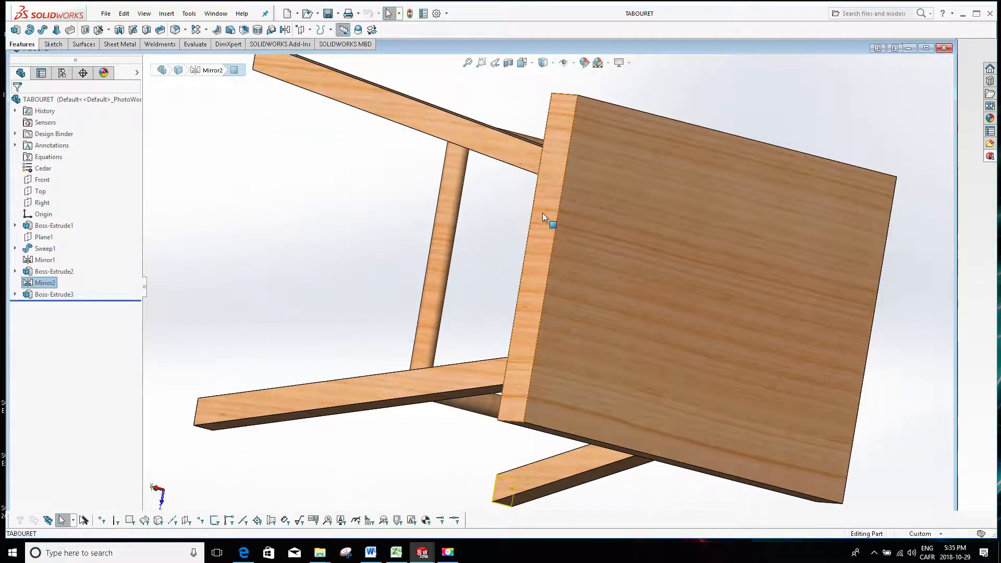
left_click(542, 214)
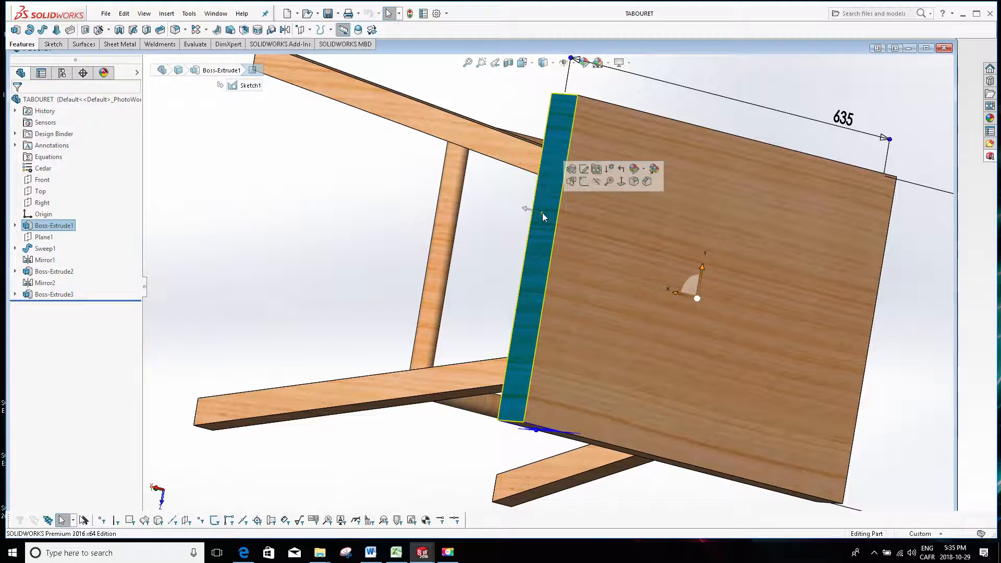
key("ctrl+8")
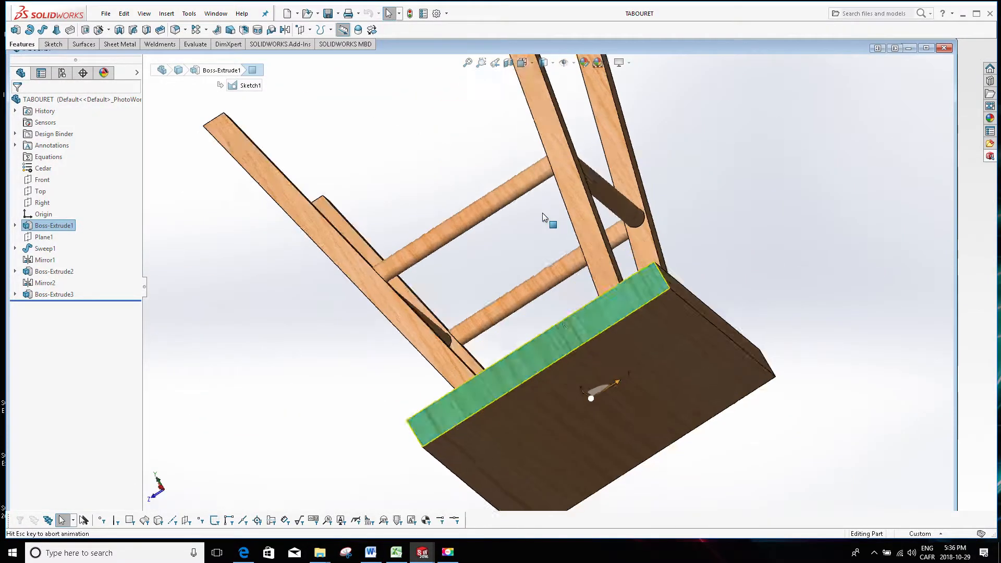
left_click(543, 214)
middle_click_drag(562, 201, 618, 338)
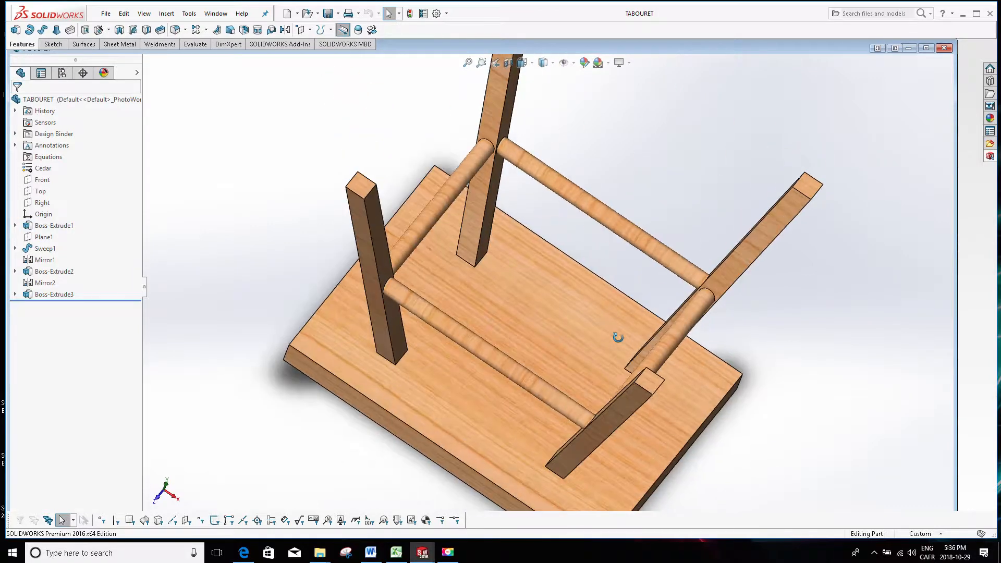
scroll(418, 172, "up", 2)
scroll(517, 114, "down", 5)
scroll(574, 154, "up", 3)
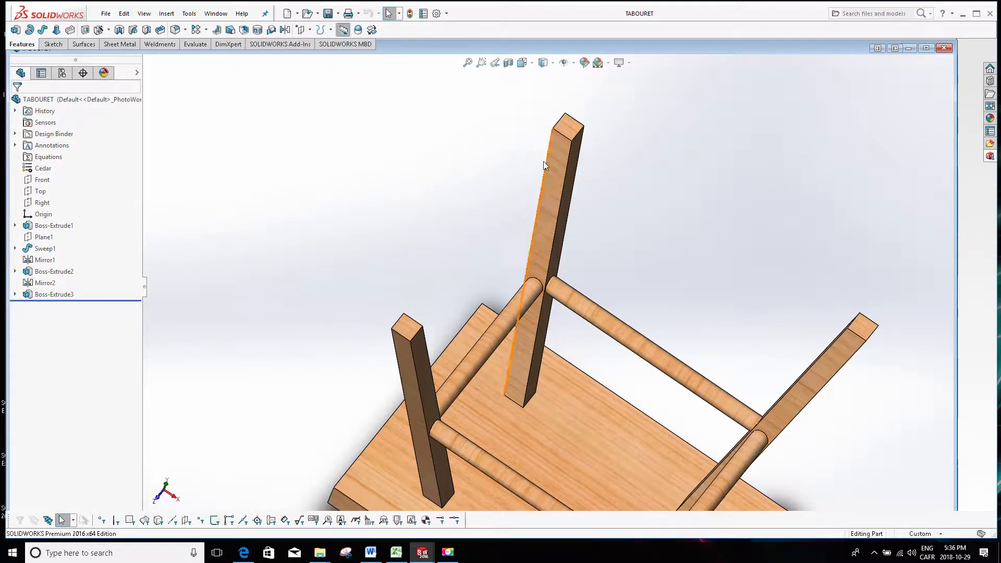
scroll(543, 161, "up", 3)
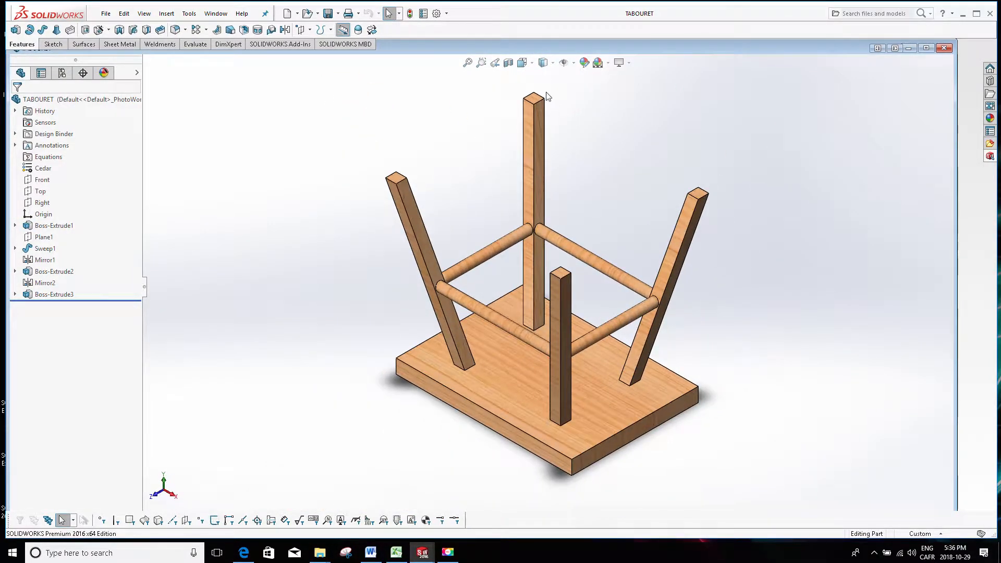
- Orient the view normal to a leg's end face and assign this orientation as the standard Bottom view
left_click(398, 179)
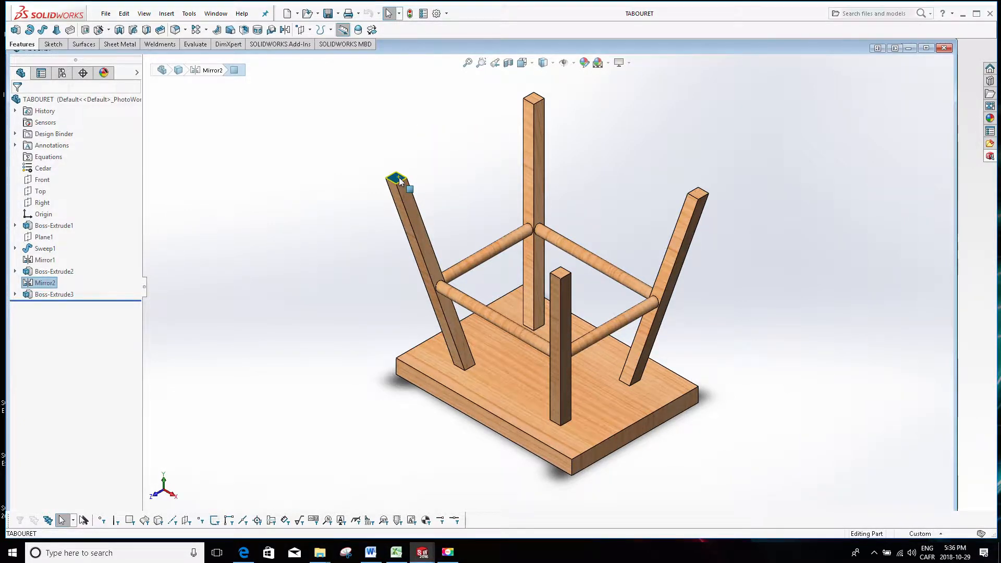
key("ctrl+8")
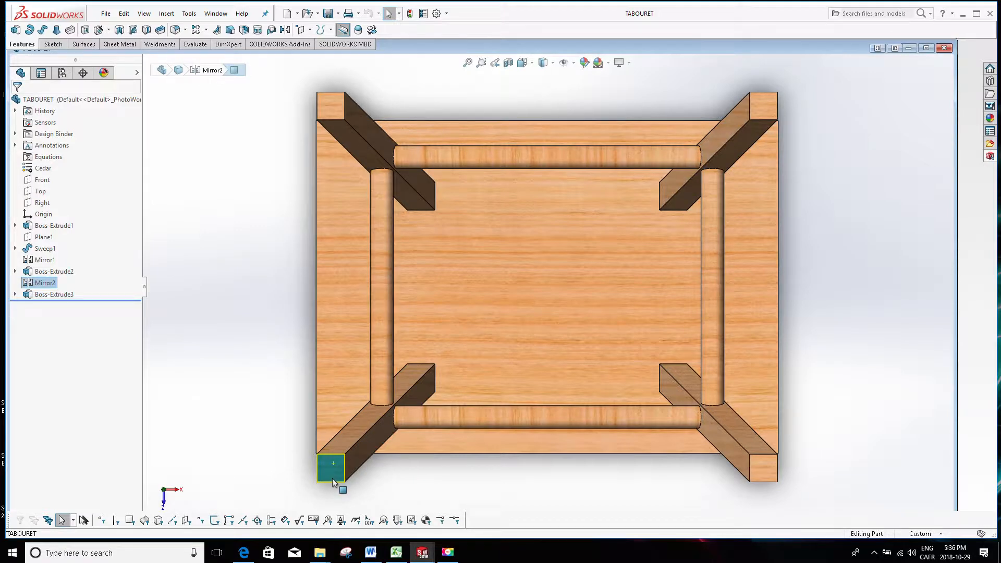
key("space")
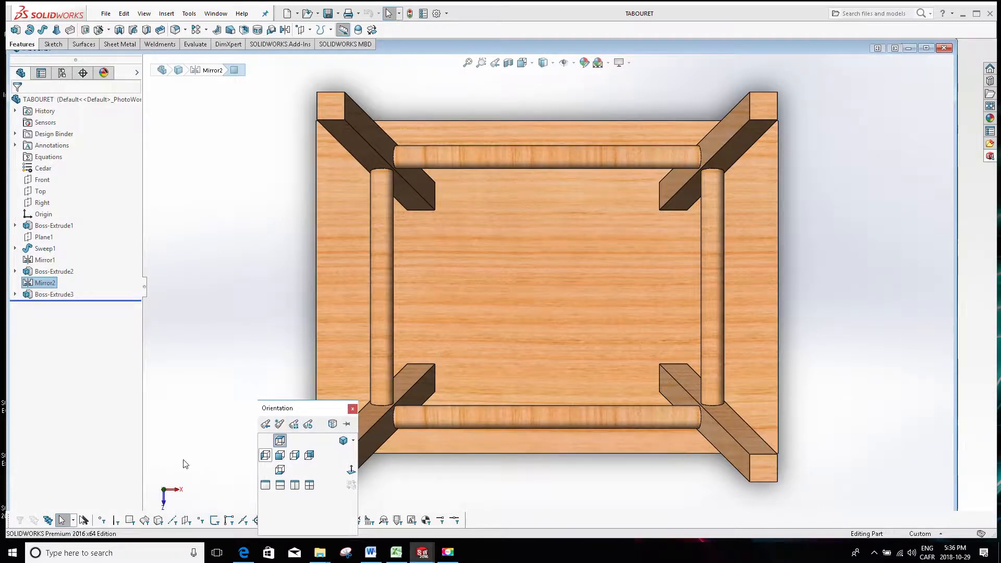
left_click(295, 425)
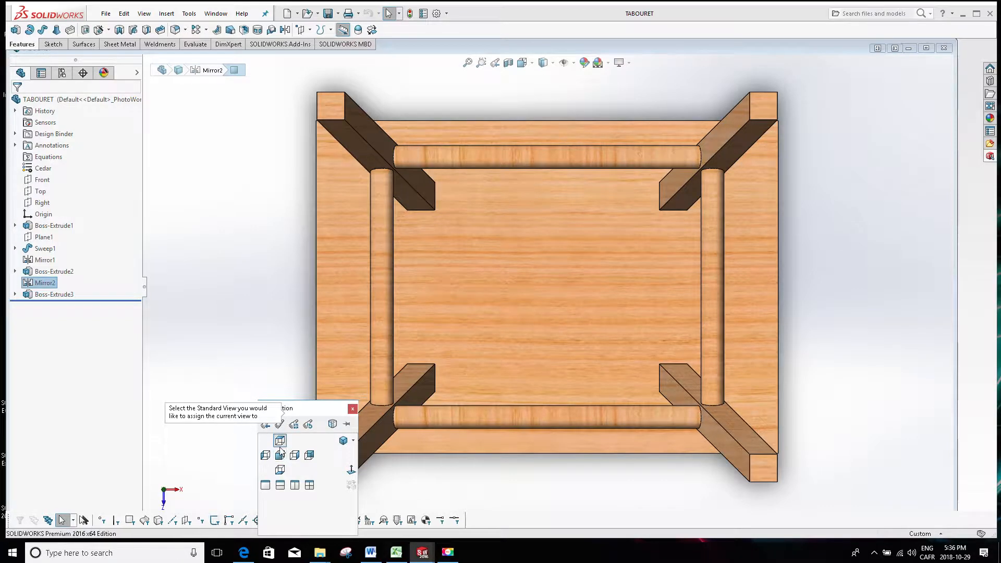
left_click(281, 471)
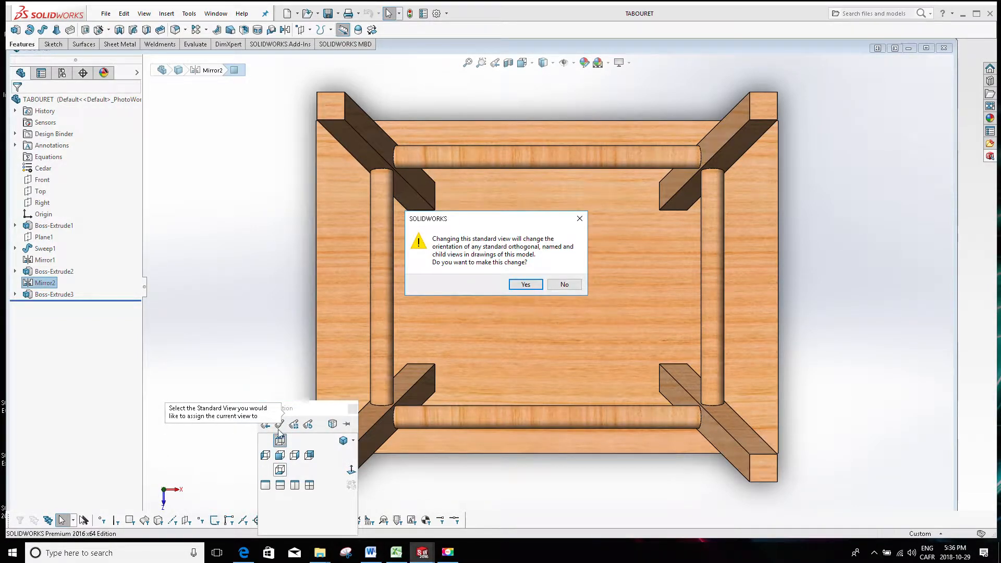
left_click(518, 288)
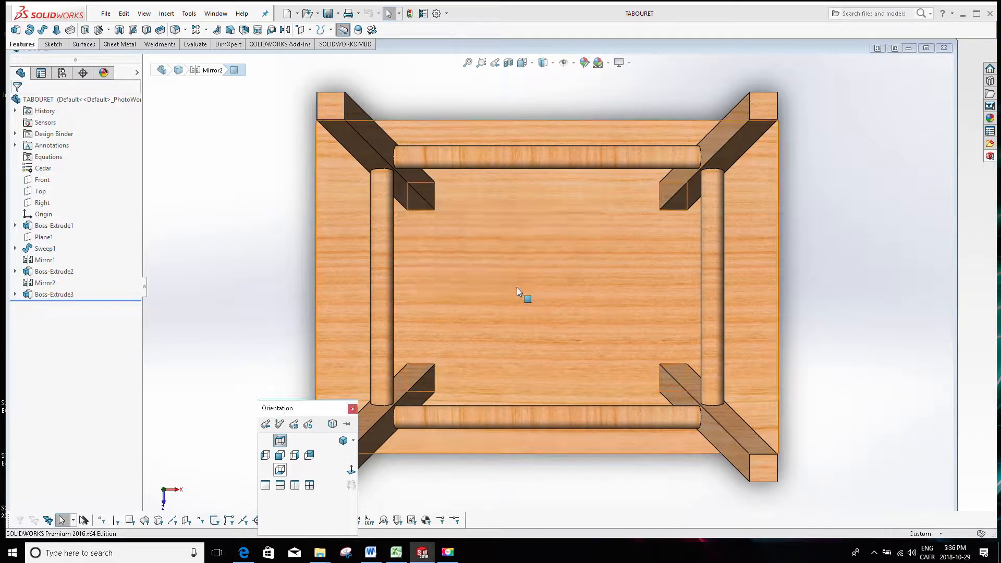
left_click(264, 271)
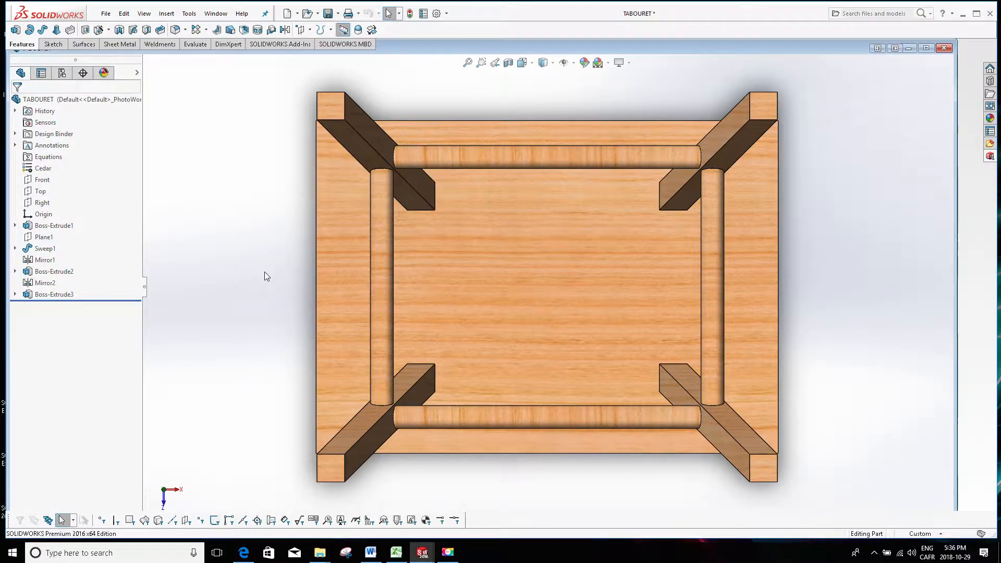
- Check the stool's new orientation in the isometric view
key("ctrl+7")
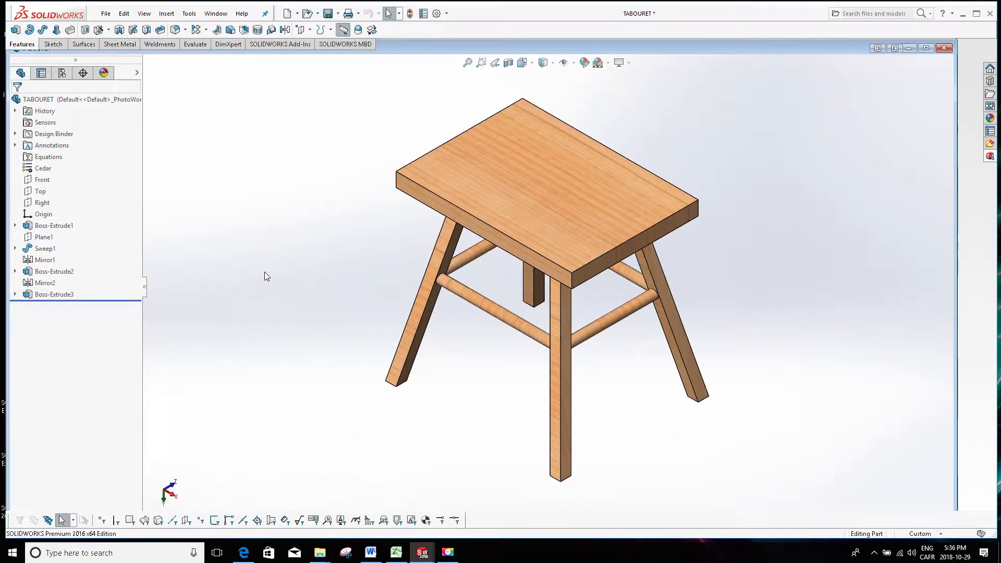
middle_click_drag(313, 186, 414, 250)
key("ctrl+7")
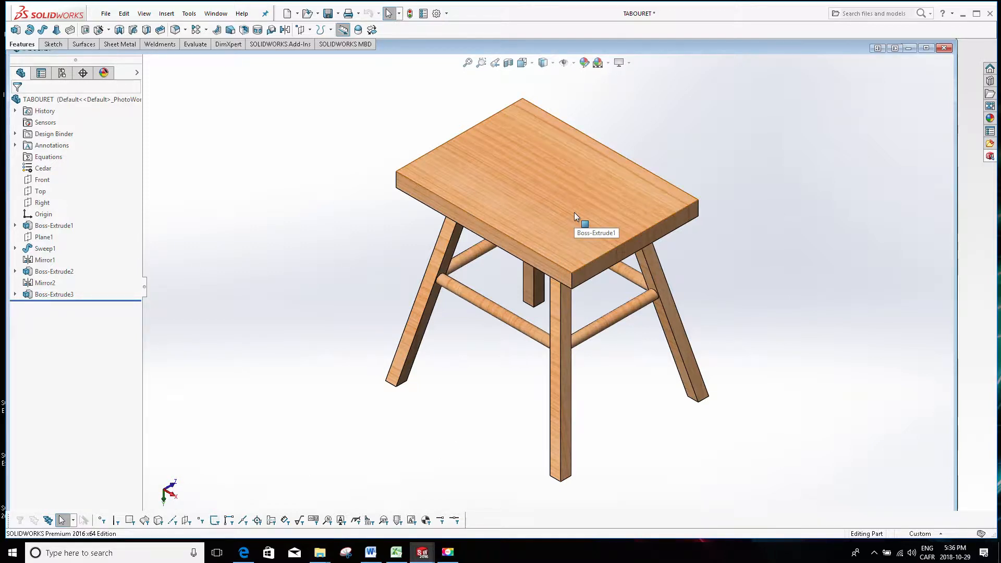
- Switch to the TABOURET drawing and open the properties of the stool's view on Sheet1
key("ctrl+Tab")
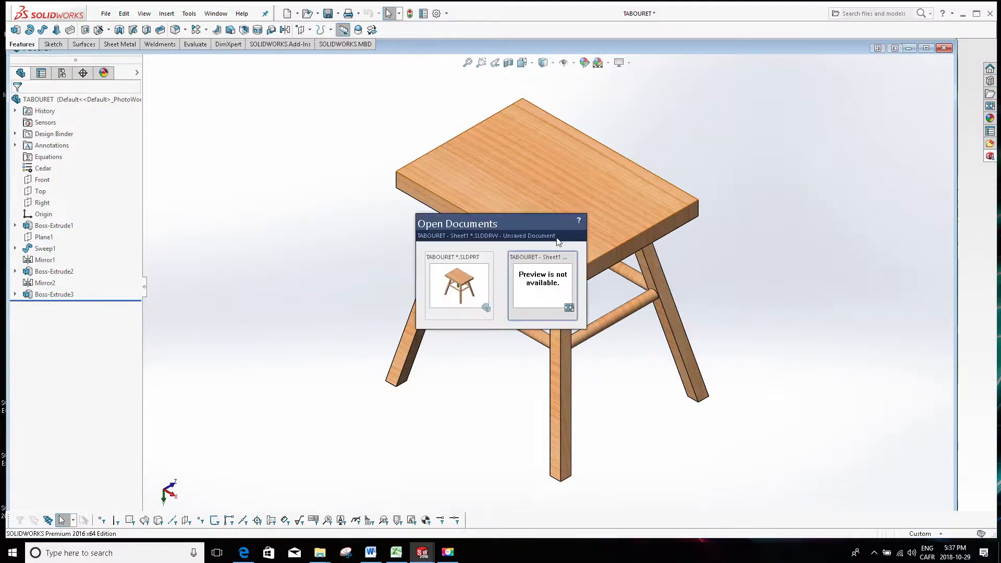
left_click(542, 278)
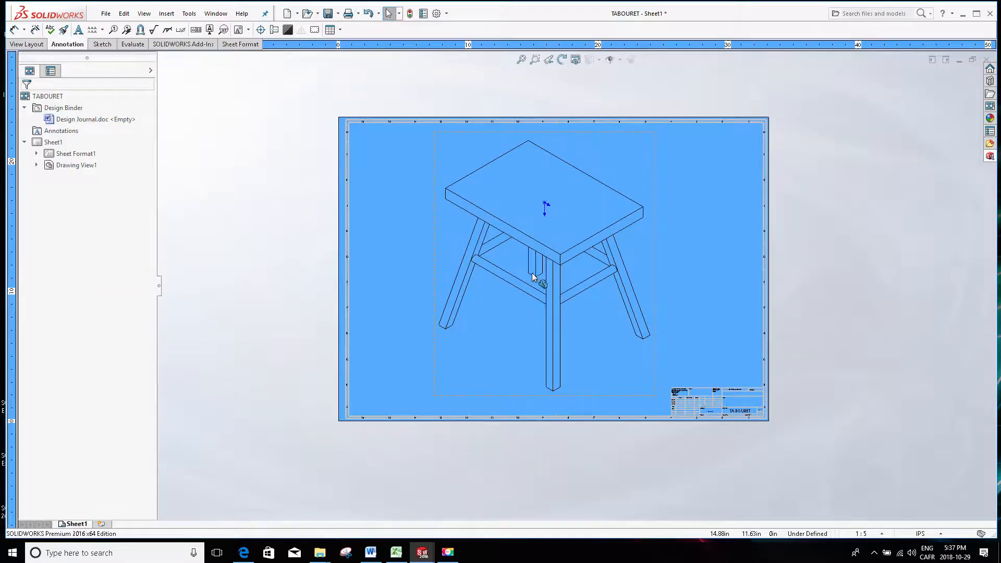
scroll(469, 239, "down", 2)
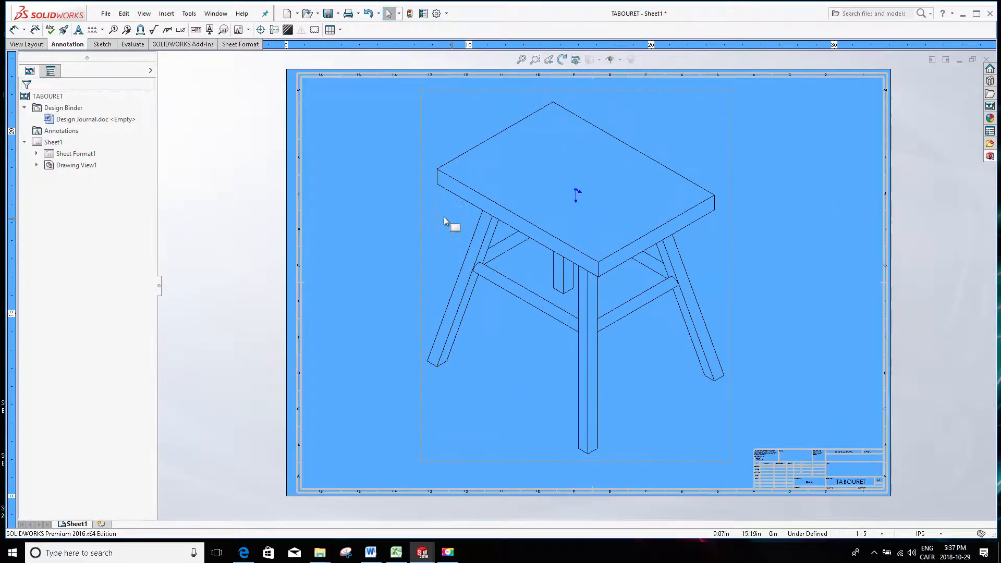
left_click(436, 231)
left_click(417, 213)
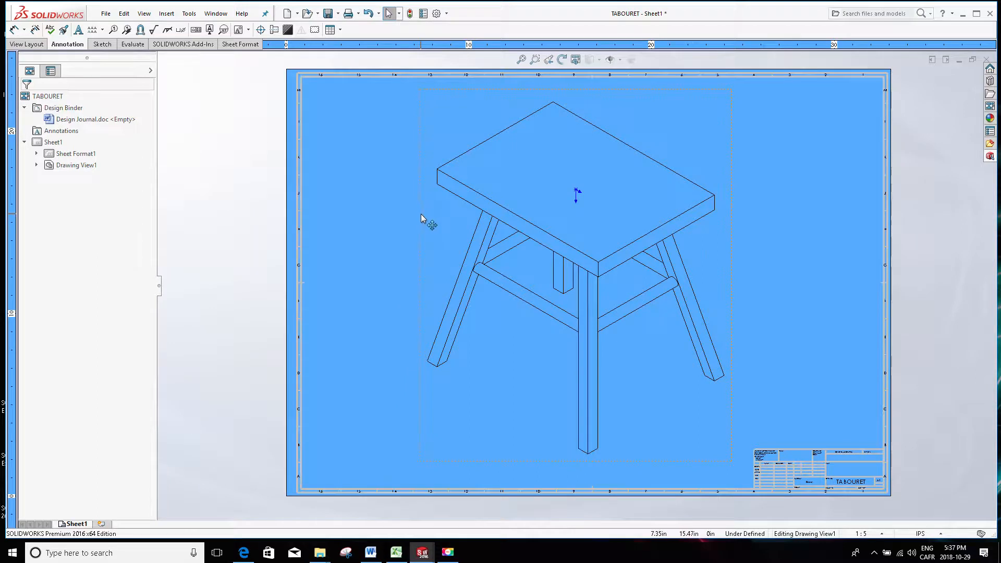
left_click(421, 213)
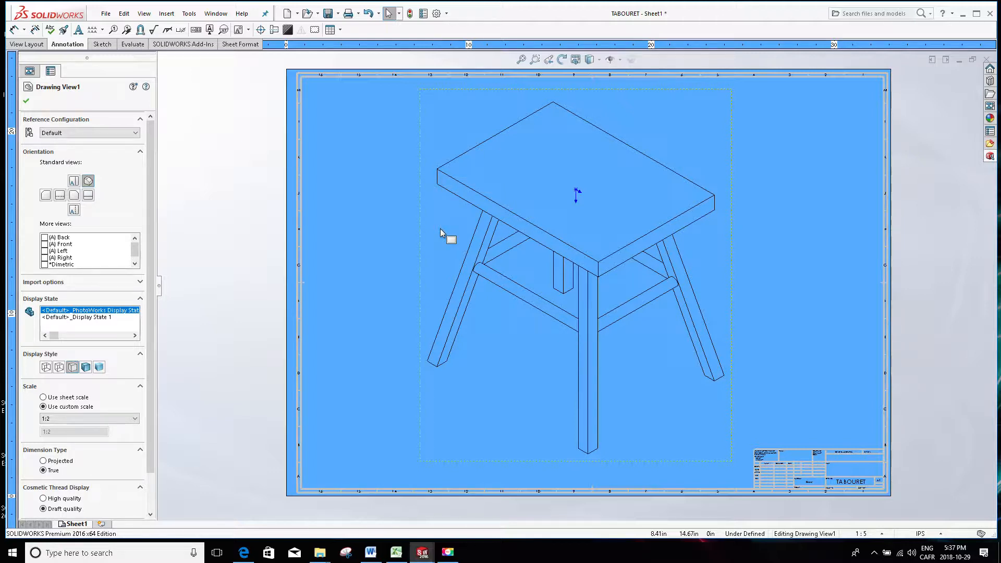
- Return to the TABOURET part and examine the upright stool's legs and crossbars from several angles
key("ctrl+Tab")
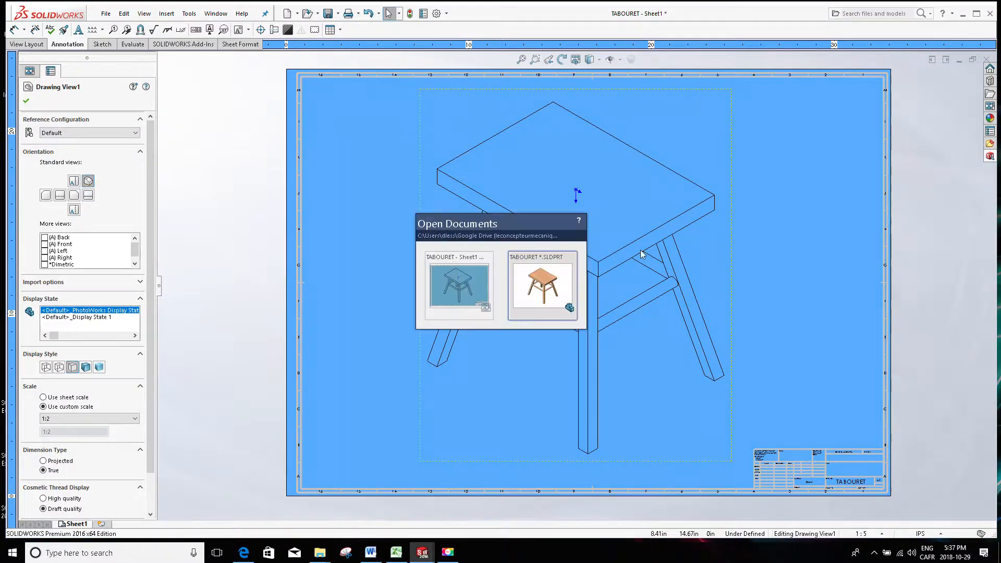
left_click(556, 282)
mouse_move(559, 272)
middle_mouse_down()
mouse_move(502, 204)
mouse_move(552, 235)
mouse_move(456, 187)
mouse_move(500, 211)
middle_mouse_up()
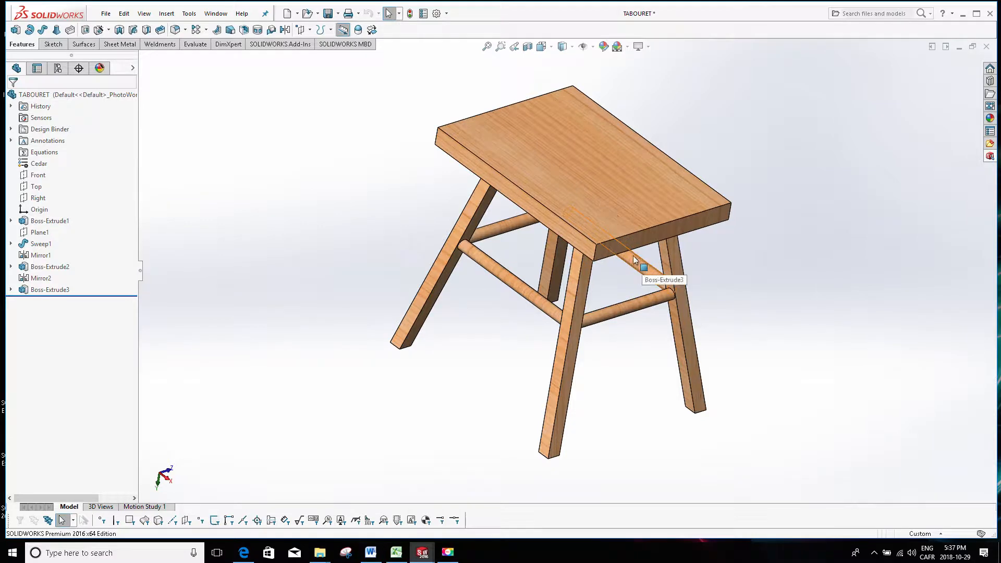
middle_click_drag(635, 259, 668, 140)
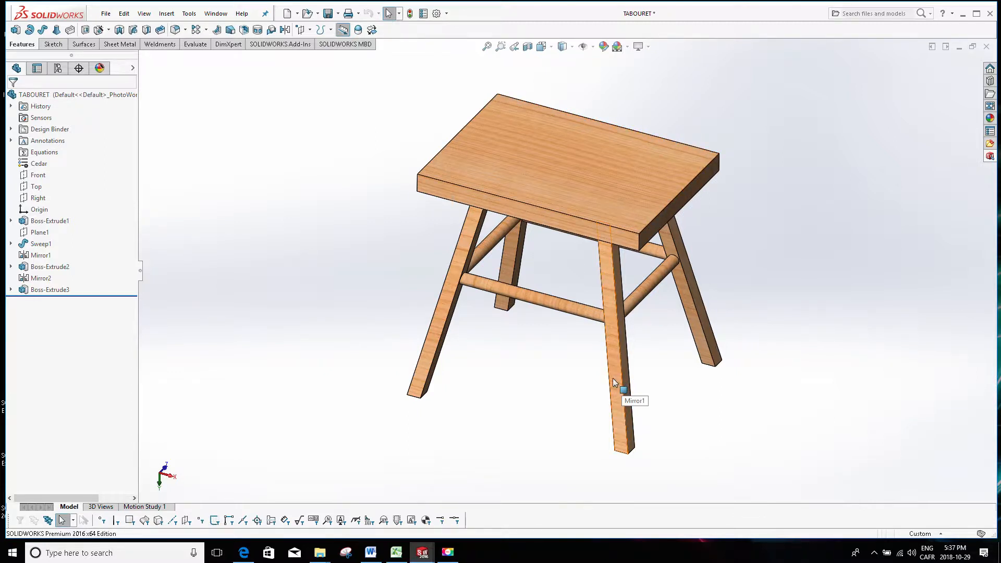
middle_click_drag(617, 383, 598, 295)
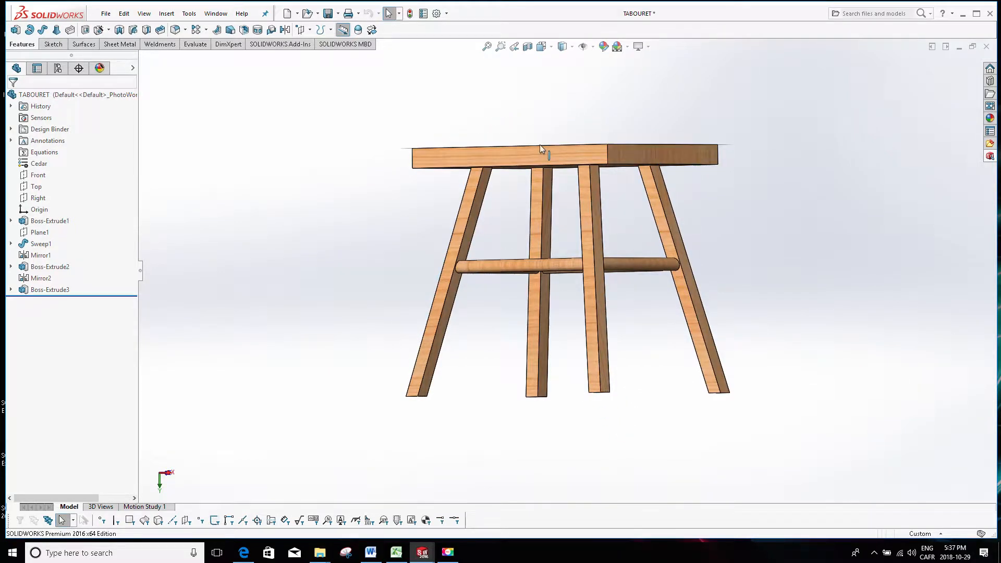
middle_click_drag(615, 208, 591, 259)
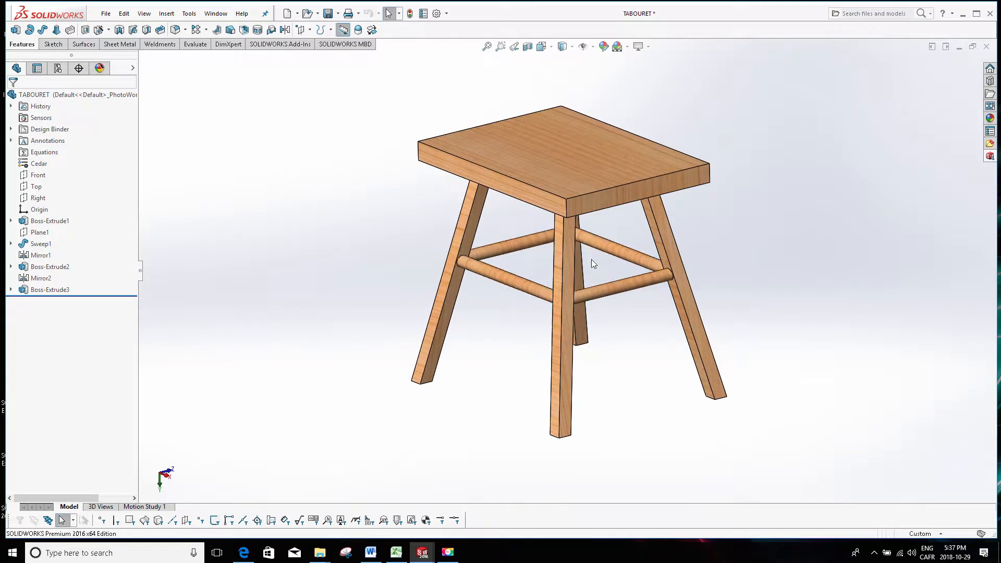
scroll(591, 258, "down", 3)
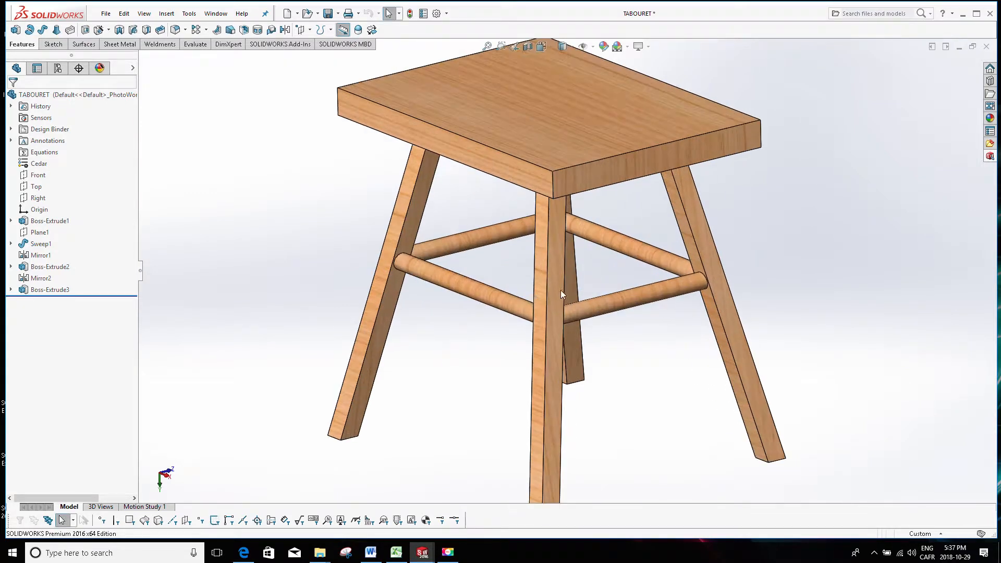
- View a long side face of the front leg head-on, and return to an isometric-based overview of the stool
left_click(552, 331)
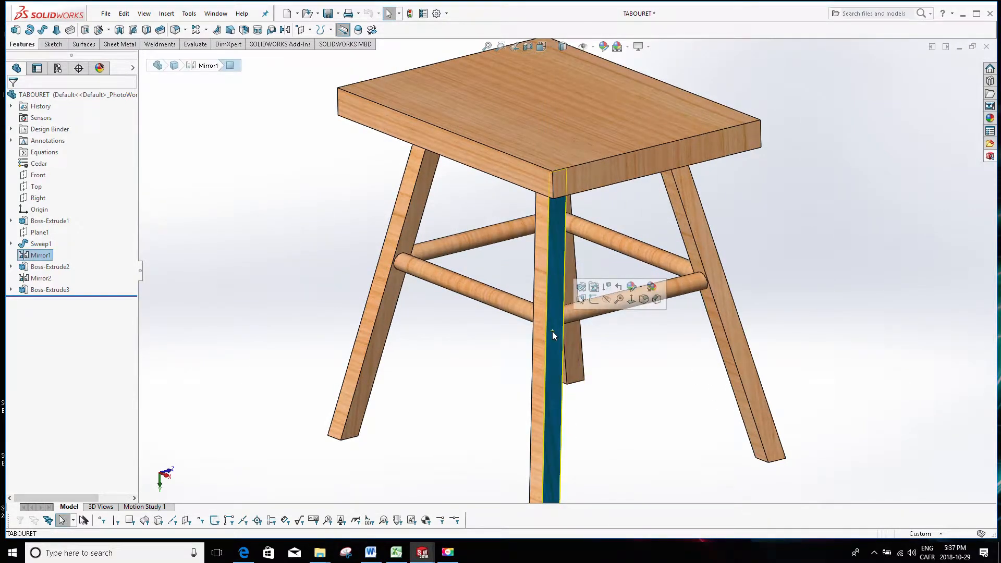
key("ctrl+8")
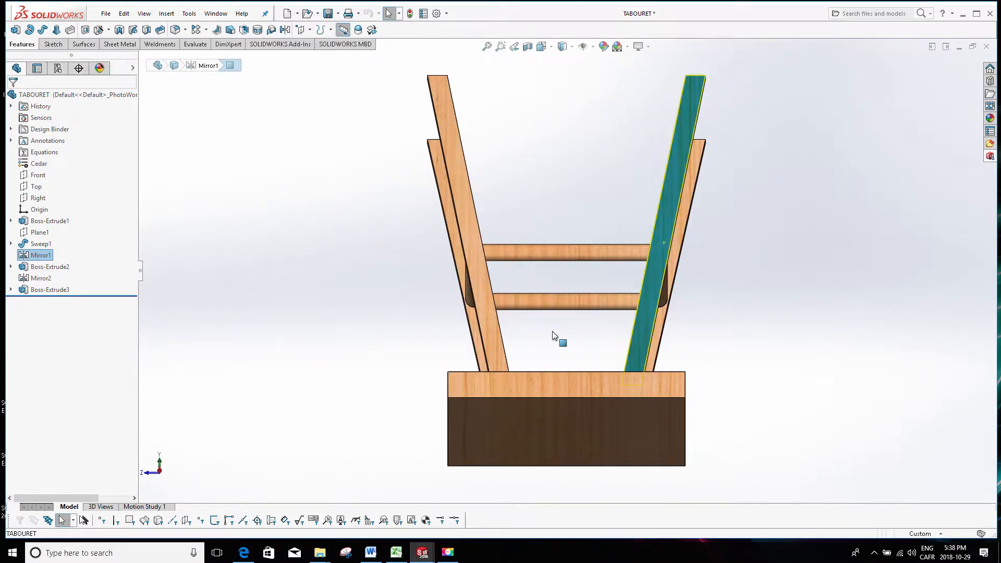
key("ctrl+7")
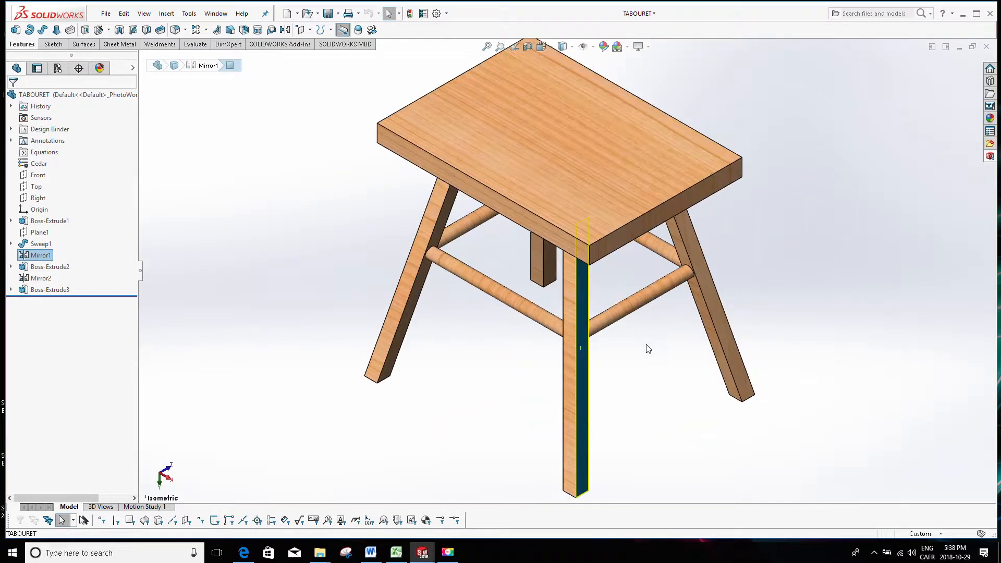
middle_click_drag(648, 346, 635, 259)
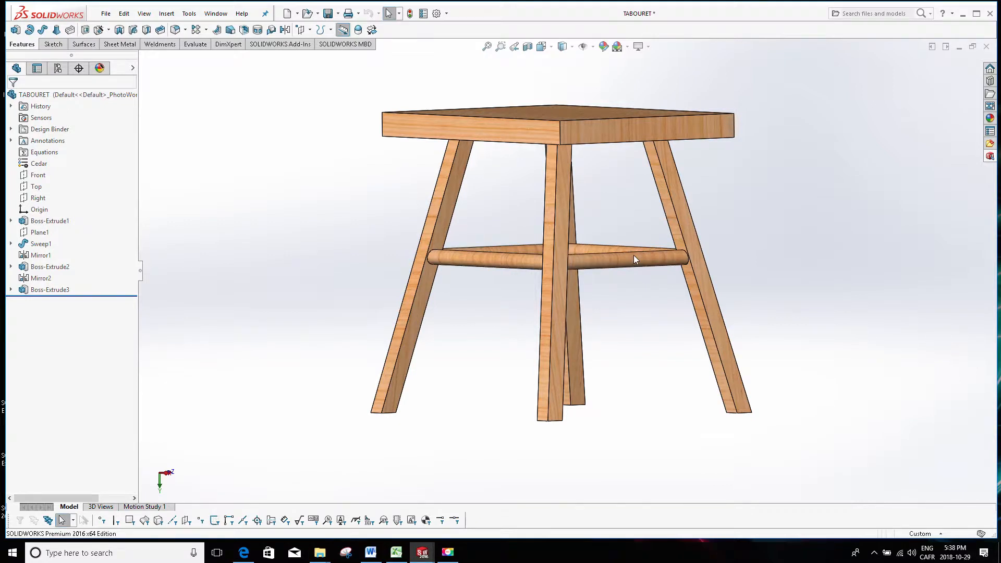
- Save the stool's current low-angle view as a named view called MISE EN PLAN and rotate the model away from it
key("space")
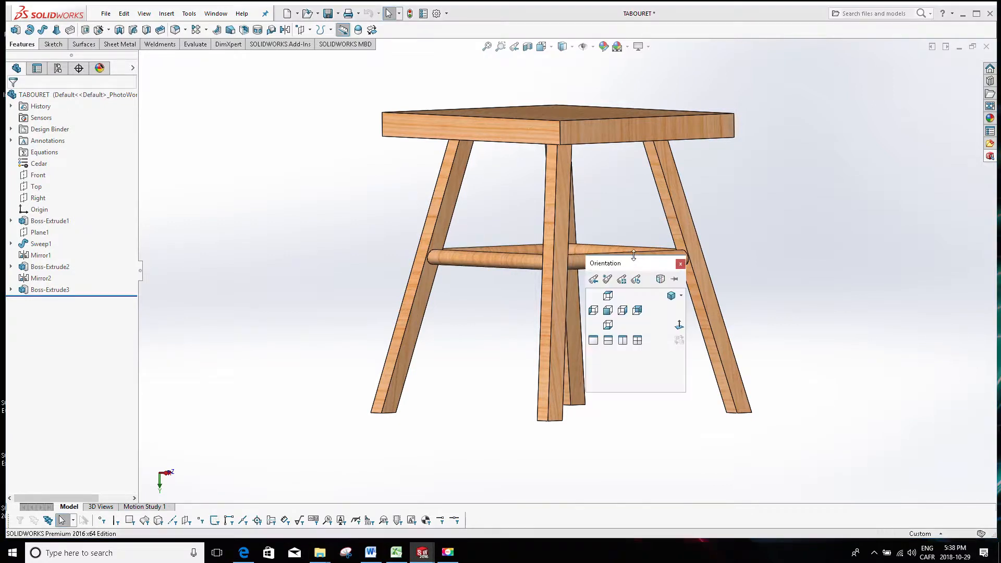
left_click(608, 279)
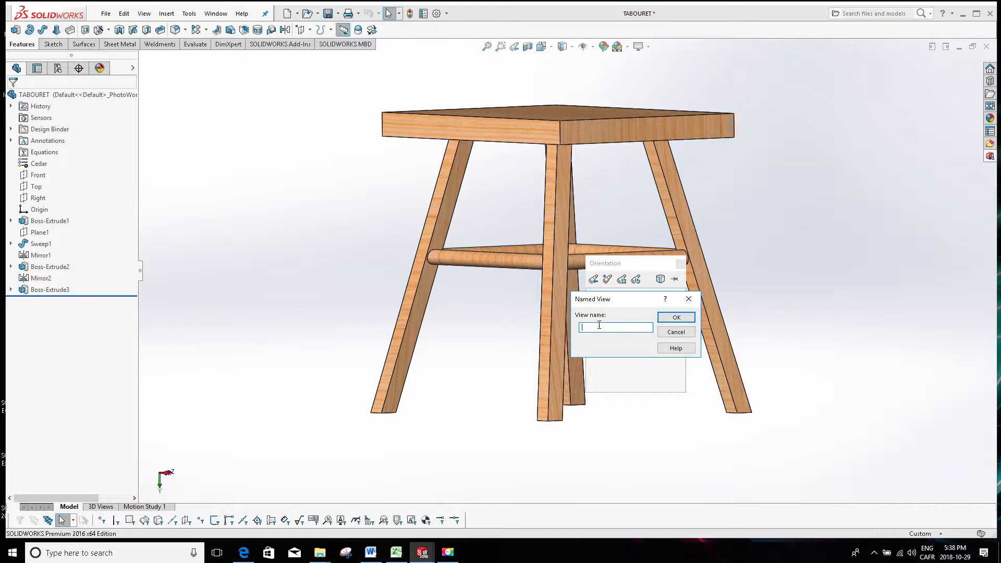
type("MISE EN PLAN")
left_click(676, 318)
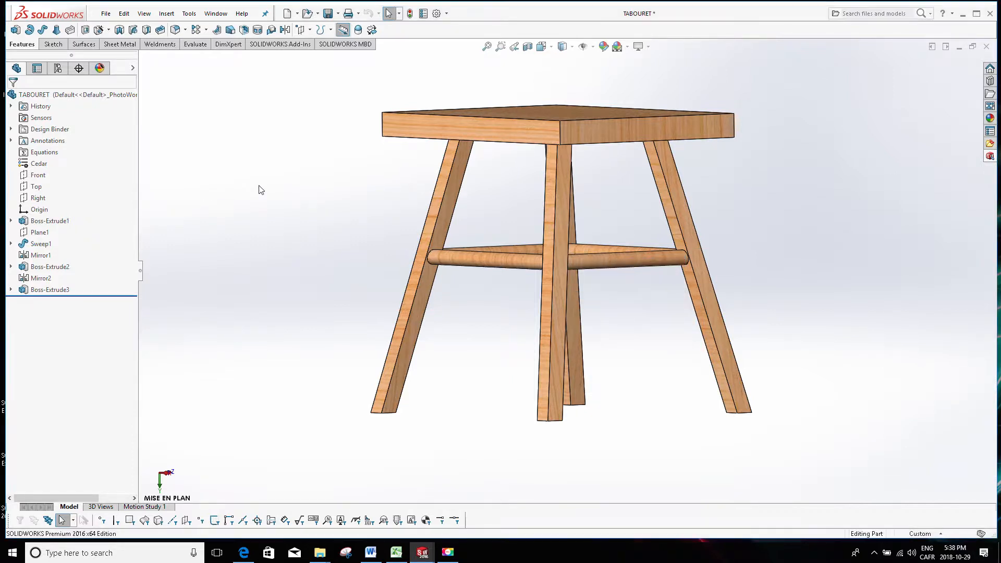
middle_click_drag(257, 188, 320, 230)
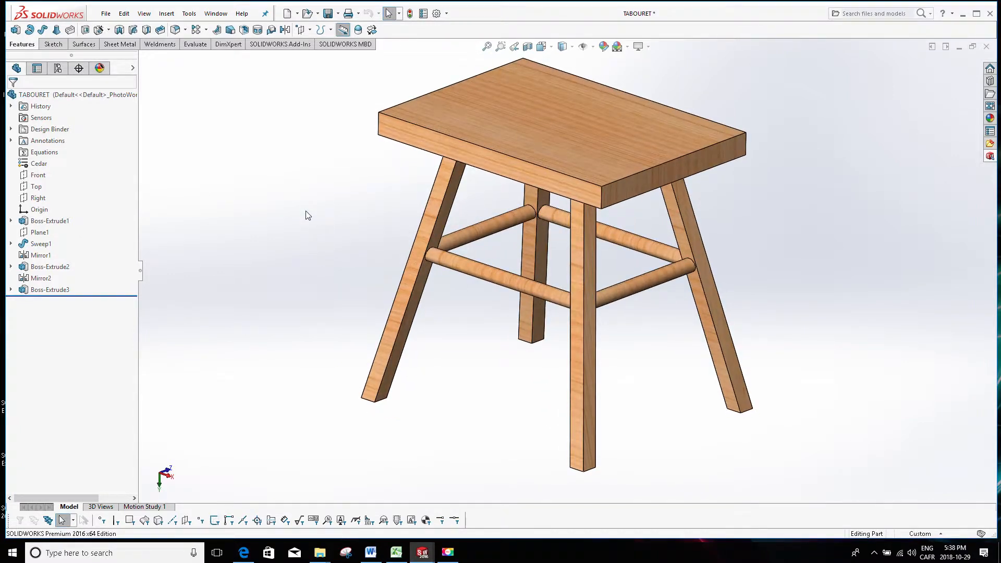
- In the TABOURET drawing, try the trimetric and side orientations on the stool's view, and set it to the saved MISE EN PLAN view
key("ctrl+Tab")
left_click(530, 290)
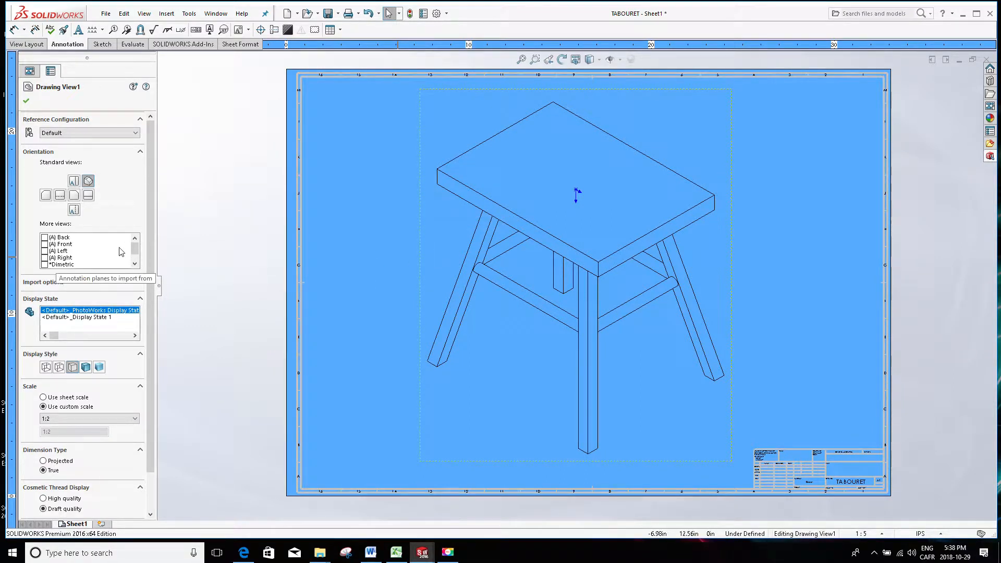
scroll(134, 250, "down", 1)
left_click(45, 251)
left_click(45, 258)
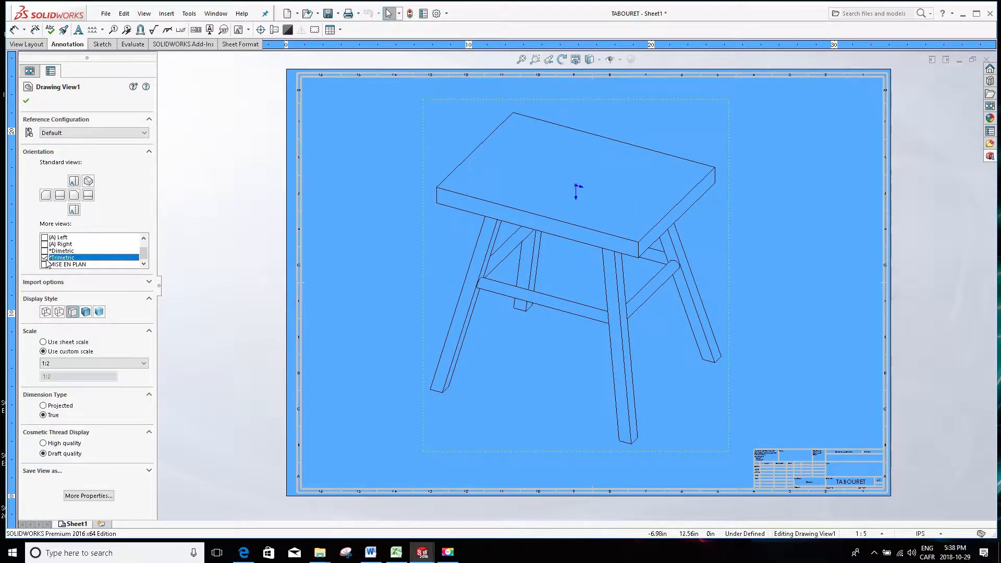
left_click(45, 238)
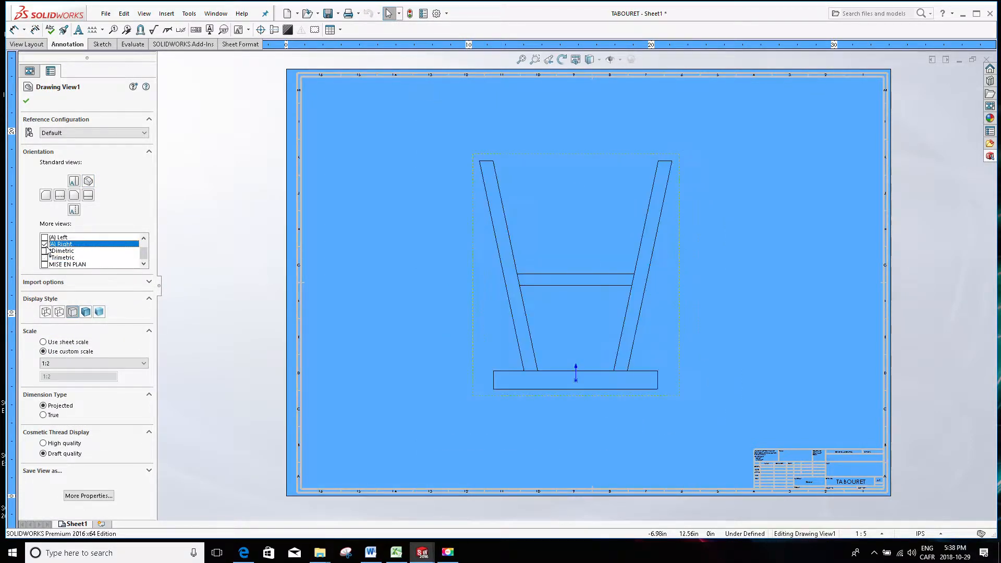
scroll(52, 250, "up", 2)
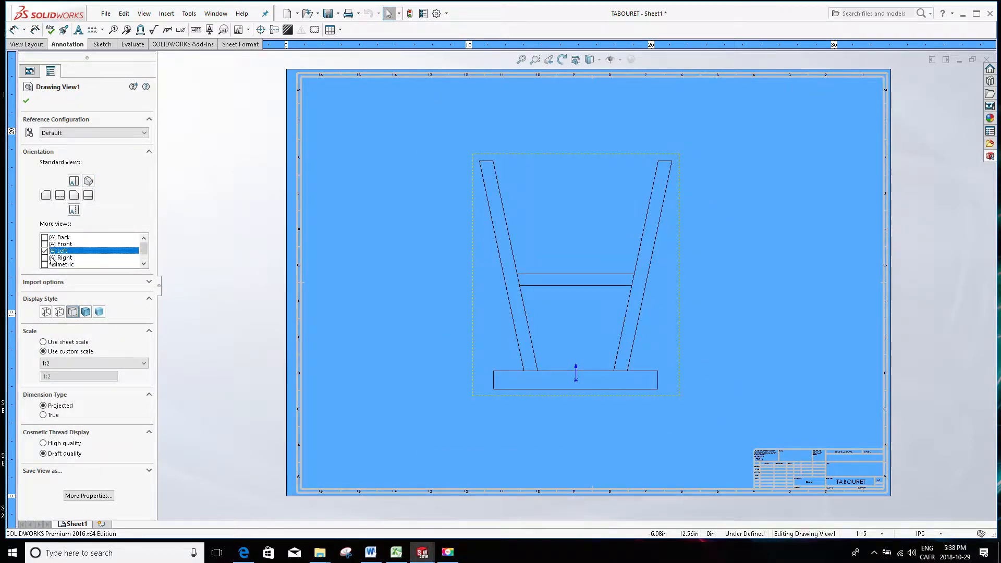
scroll(51, 261, "down", 1)
left_click(45, 264)
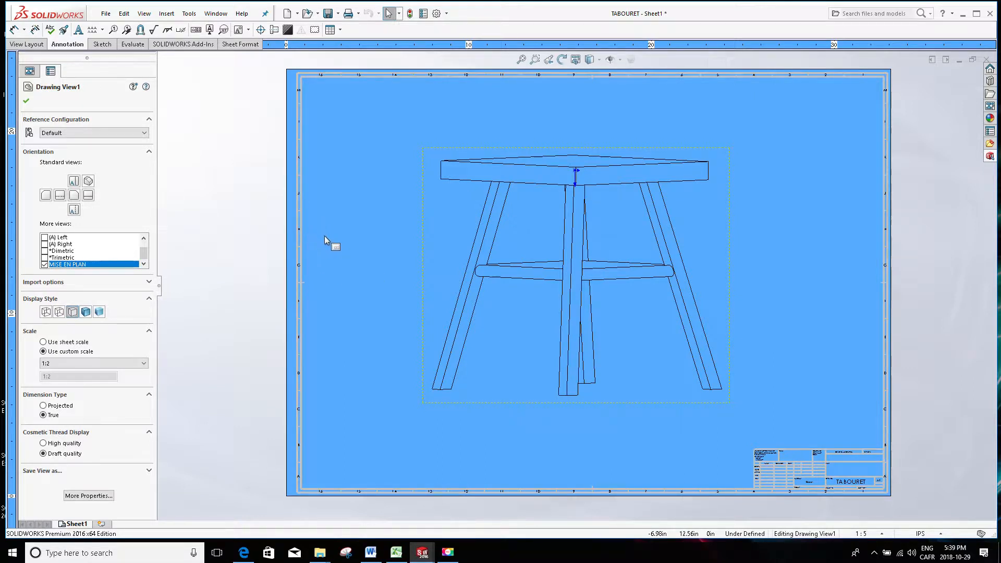
middle_click_drag(324, 236, 347, 259)
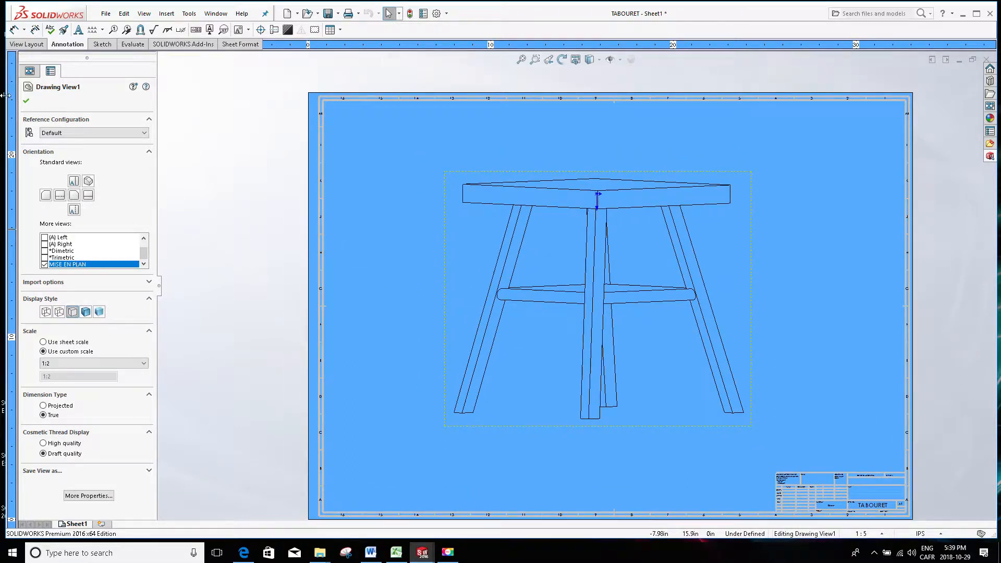
- Close the TABOURET drawing and part without saving, and reopen the original TABOURET part from the recent documents
left_click(987, 60)
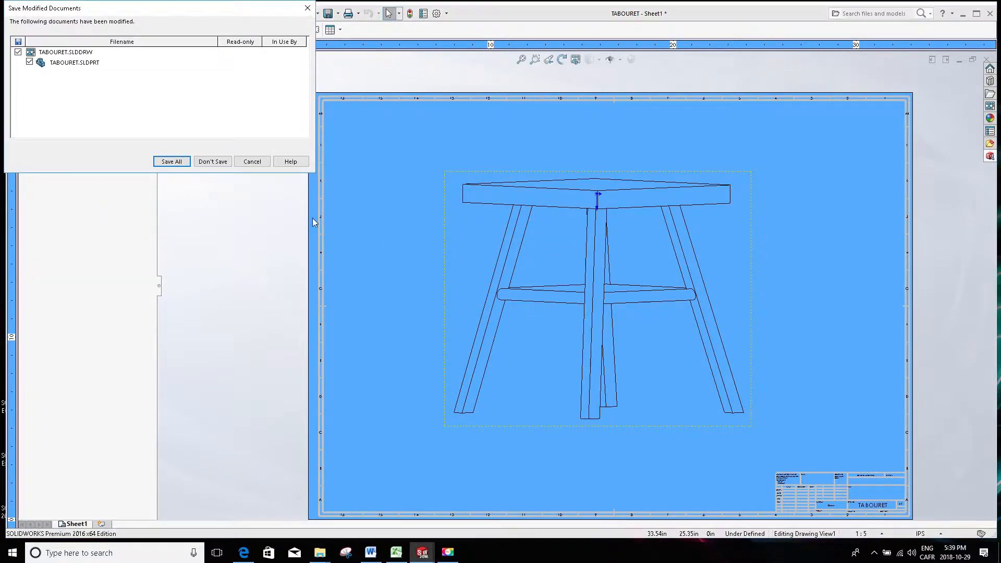
left_click(214, 164)
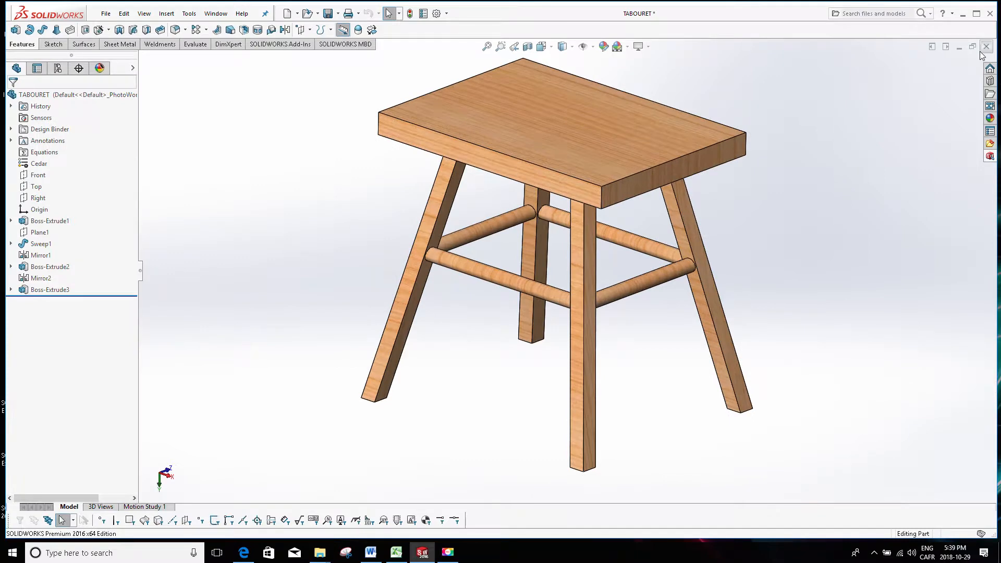
left_click(985, 46)
left_click(446, 284)
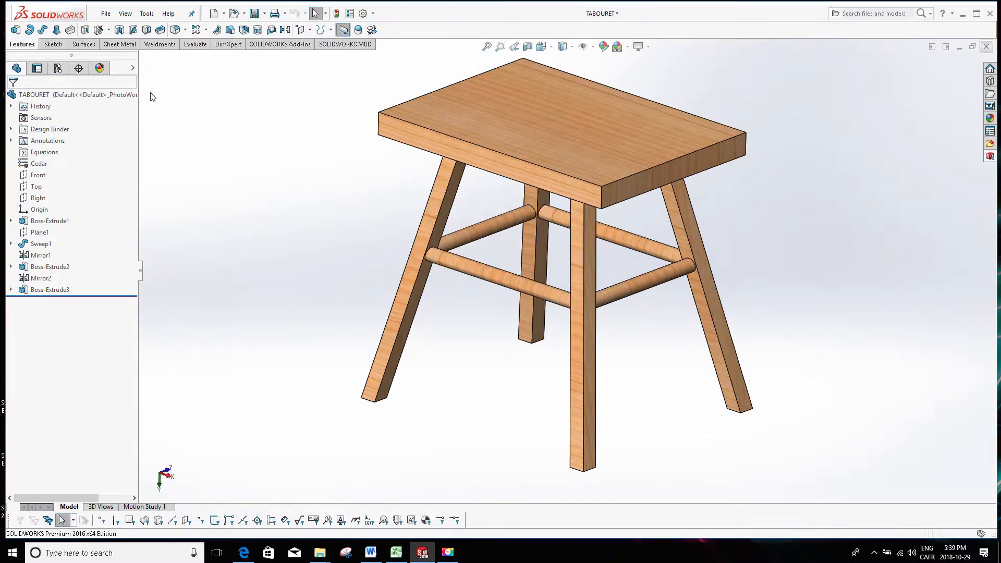
left_click(105, 13)
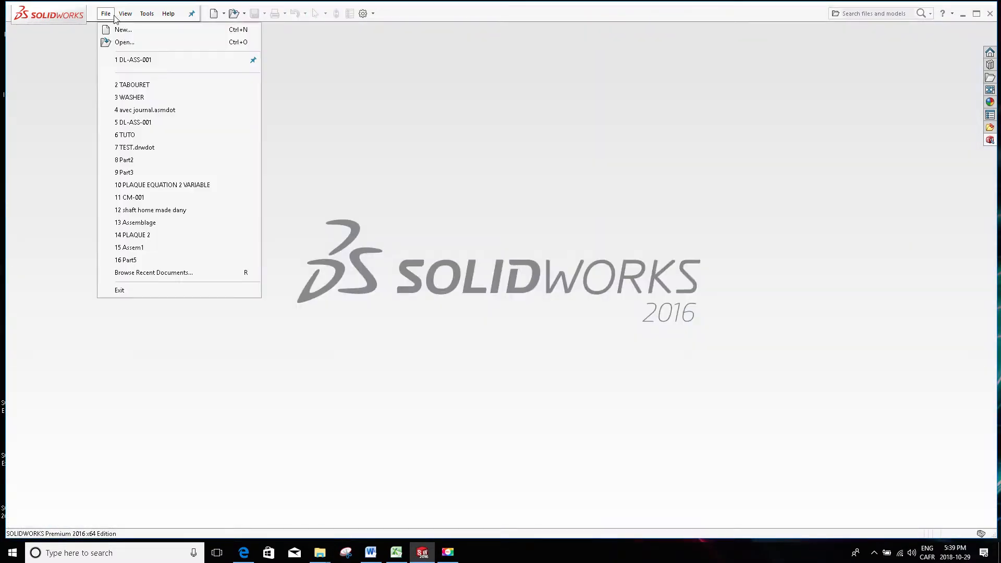
left_click(129, 84)
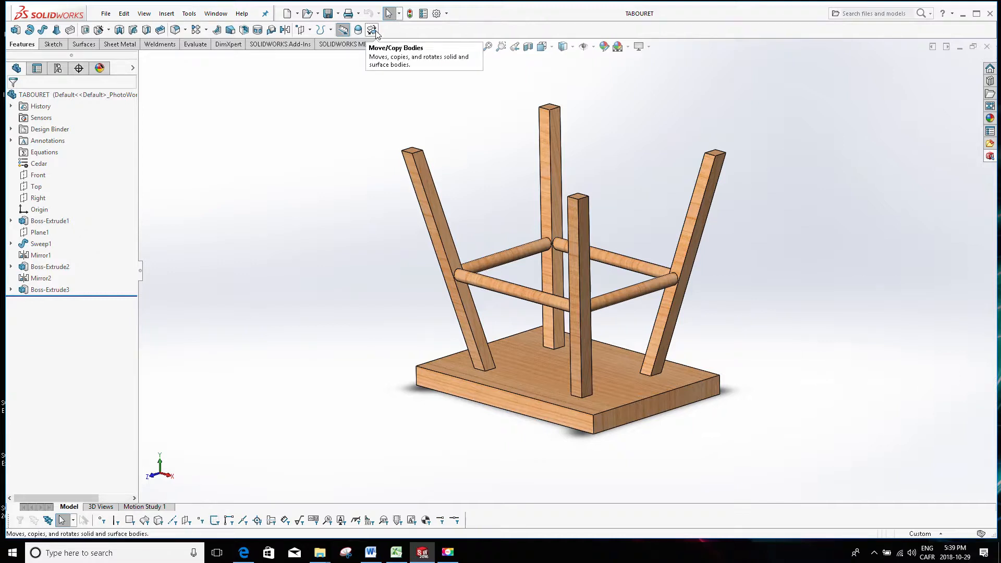
- Look up Move/Copy Bodies among the Features commands in the shortcut bar customization, and leave without applying changes
left_click(189, 13)
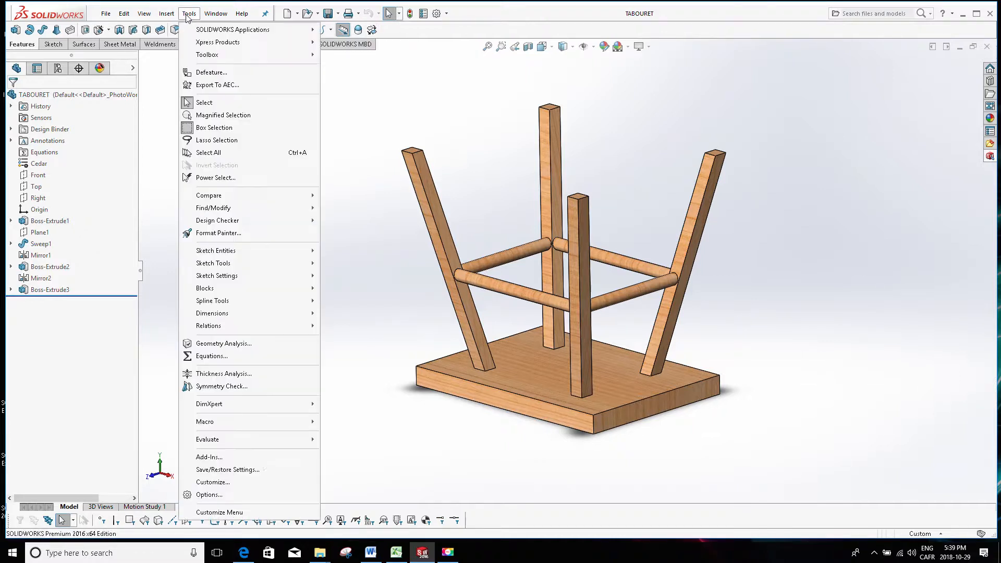
left_click(227, 482)
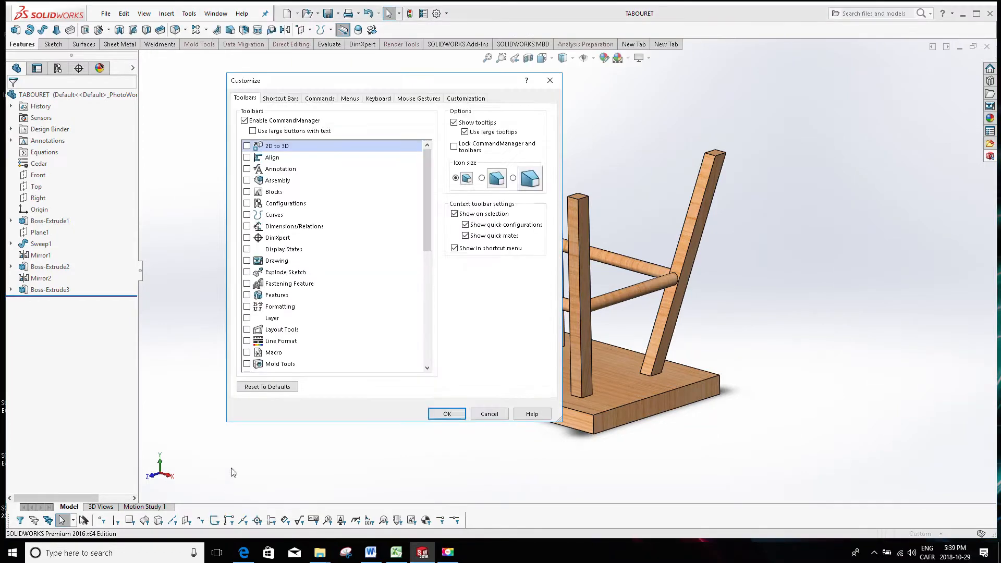
left_click(282, 99)
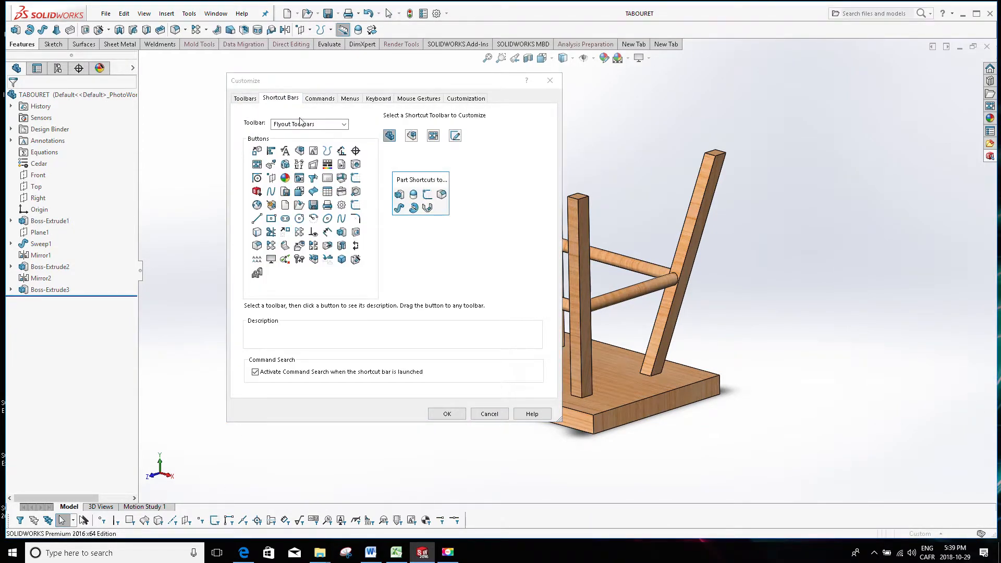
left_click(344, 124)
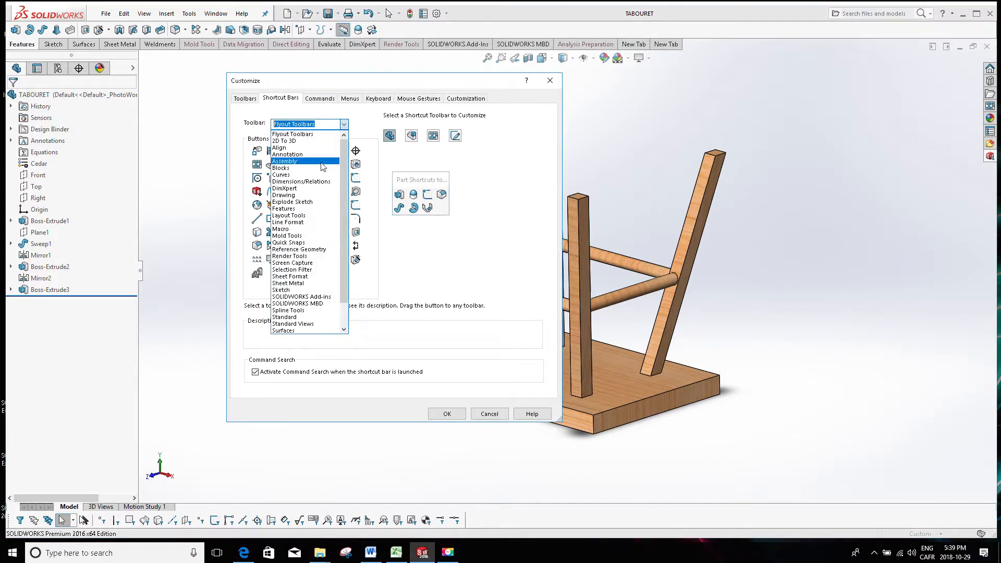
left_click(300, 209)
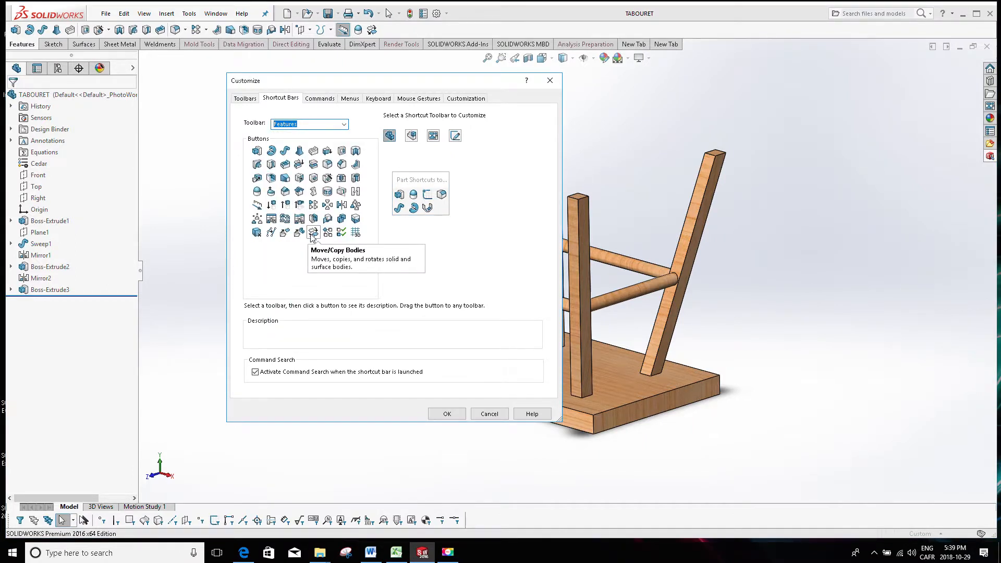
left_click_drag(313, 234, 309, 274)
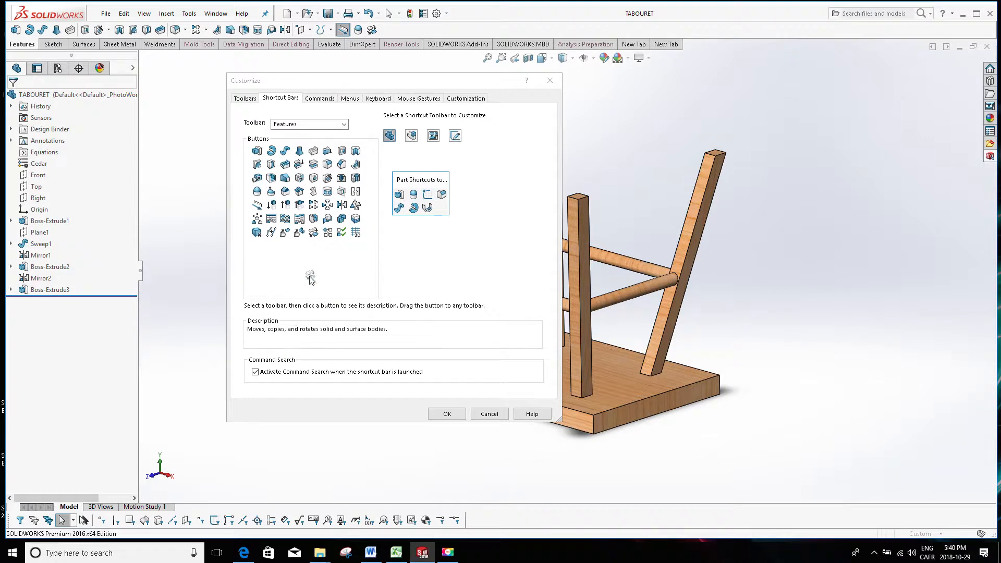
left_click(484, 414)
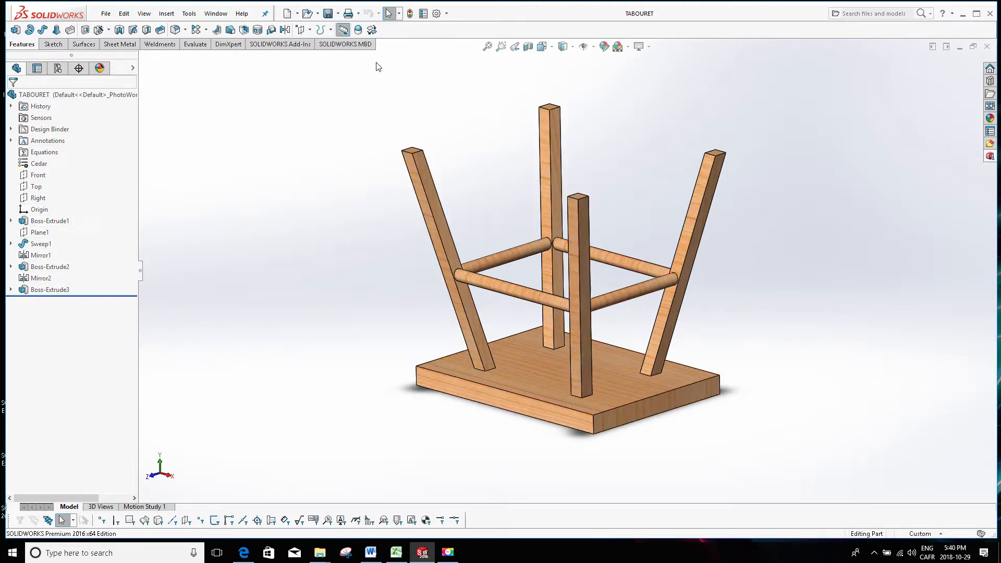
- Start Move/Copy Body on the stool and add a coincident mate between the seat's outer face and the Top plane, with aligned orientation
left_click(373, 30)
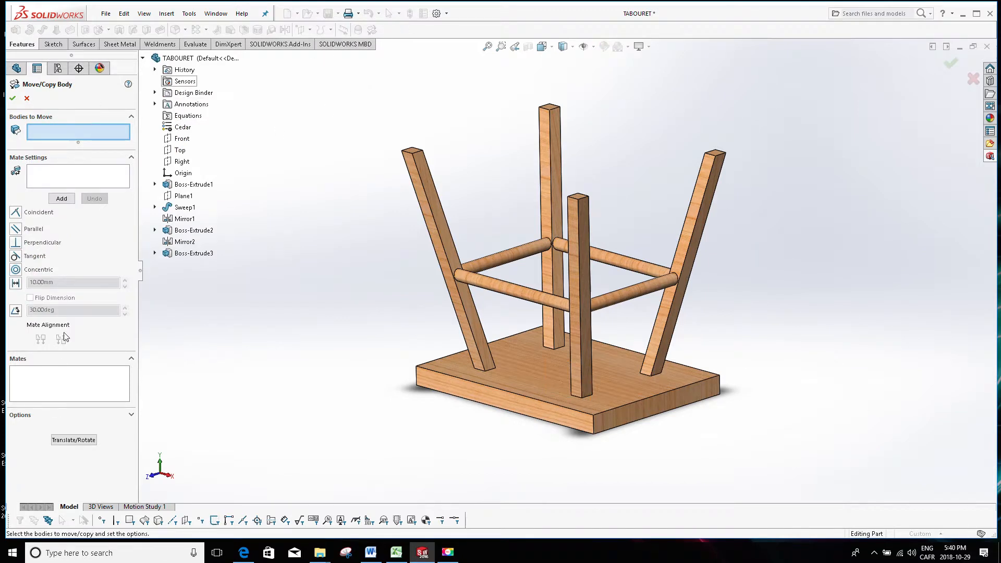
left_click(524, 387)
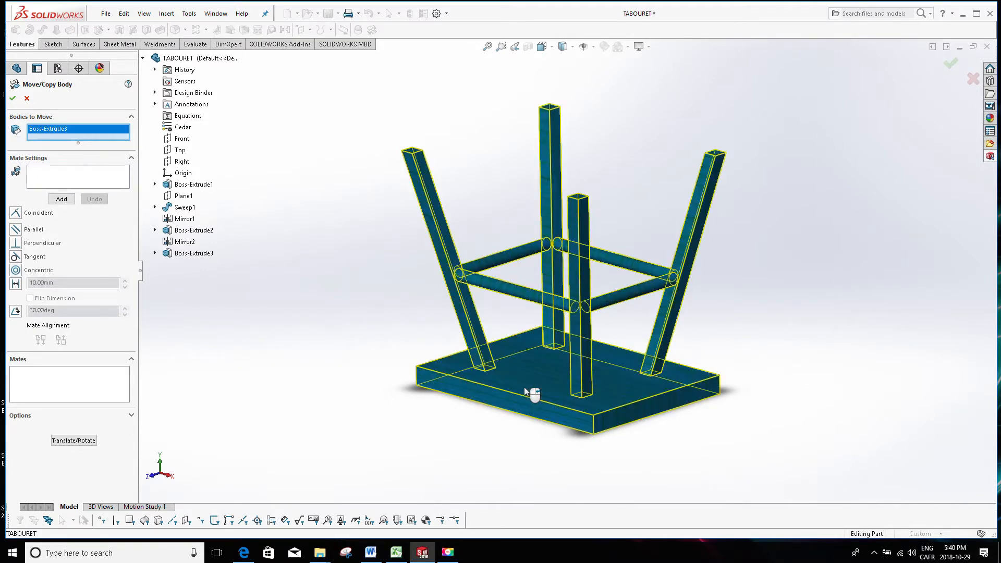
left_click(65, 184)
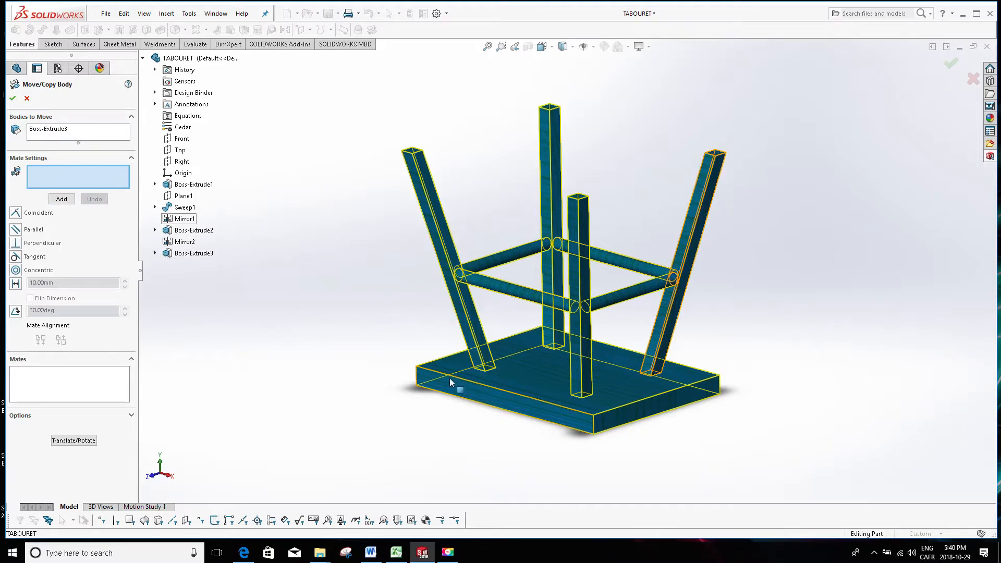
middle_click_drag(456, 380, 507, 397)
left_click(510, 395)
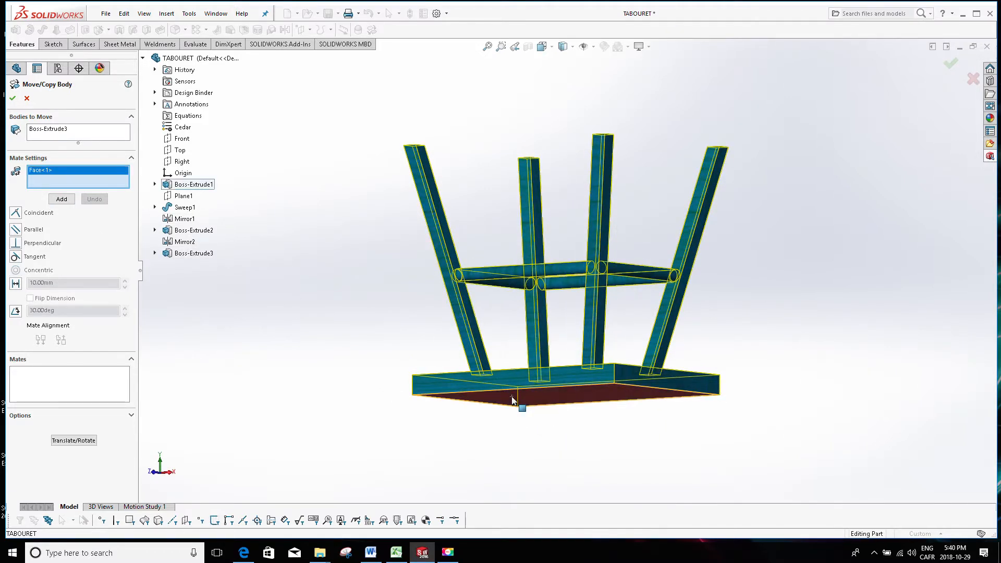
left_click(175, 152)
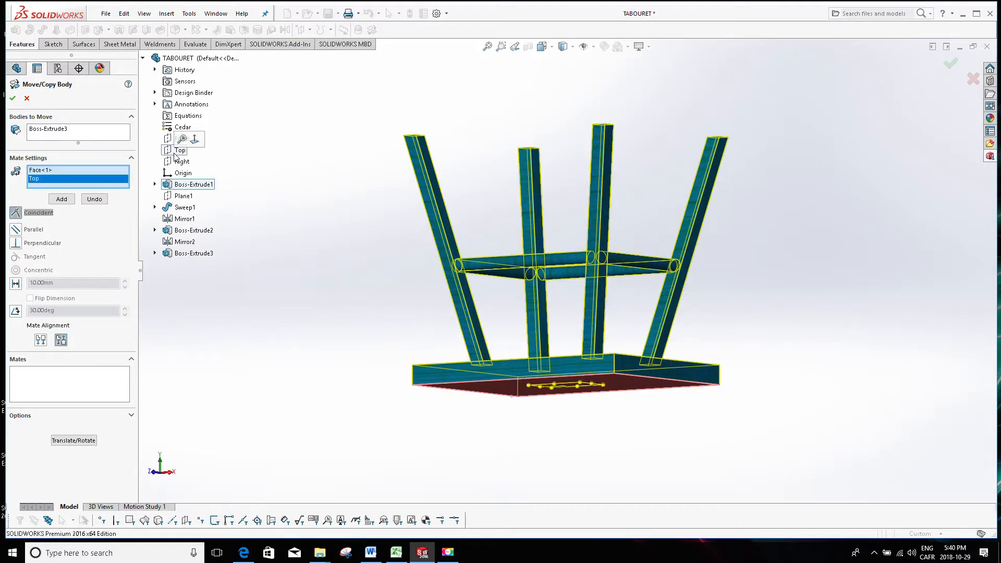
middle_click_drag(299, 227, 306, 281)
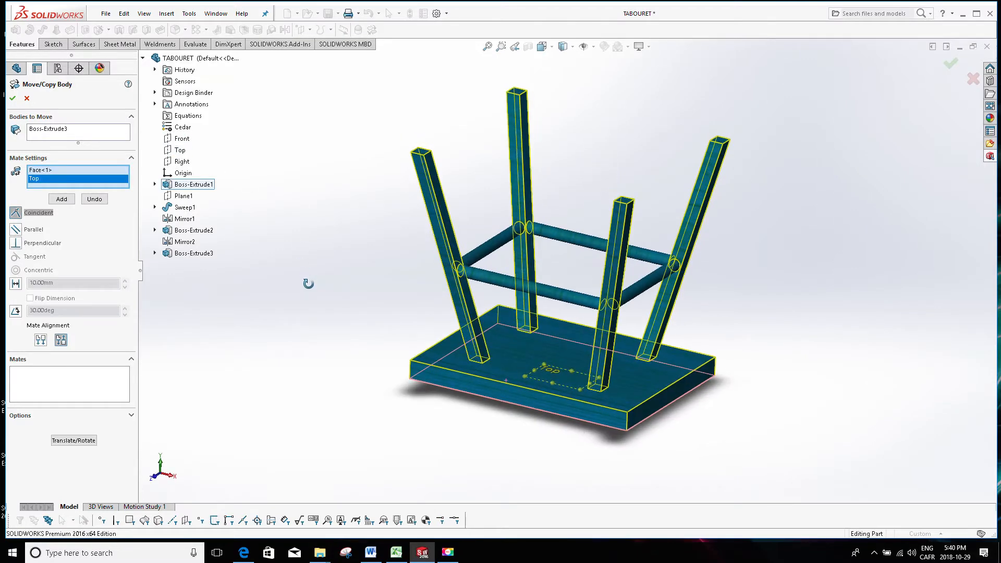
left_click(42, 341)
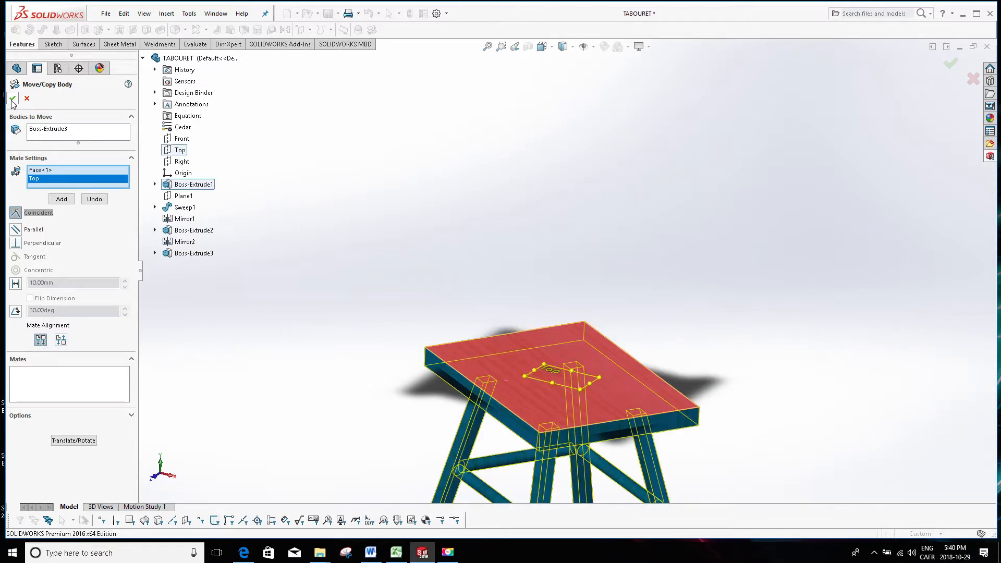
left_click(66, 200)
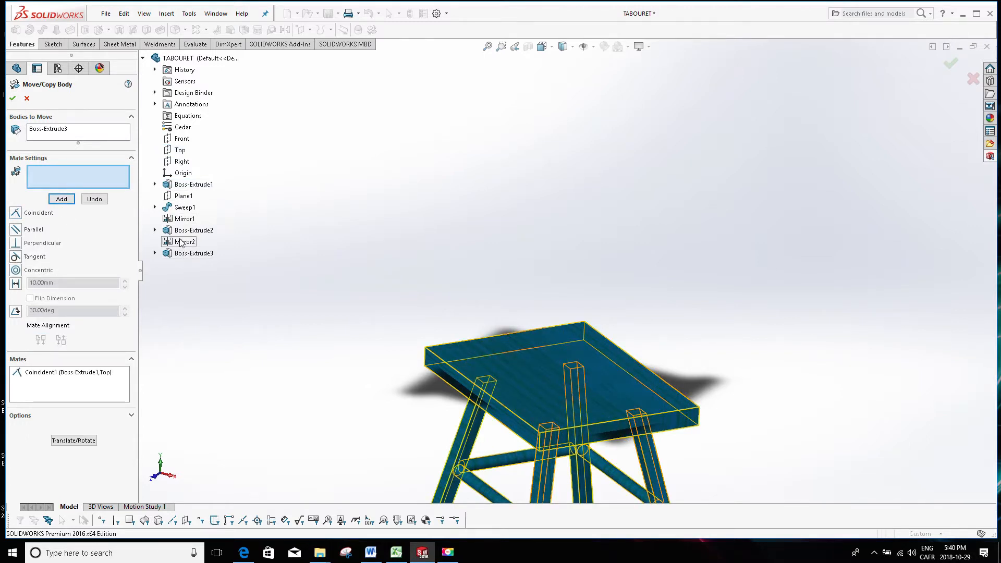
- Add a coincident mate between an end face of the seat and the Front plane
left_click(626, 429)
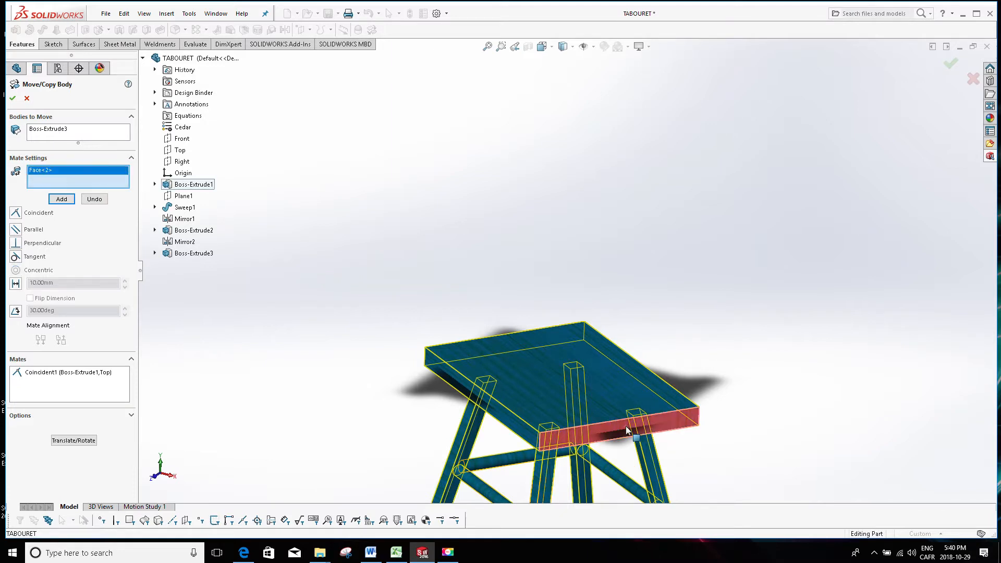
left_click(181, 139)
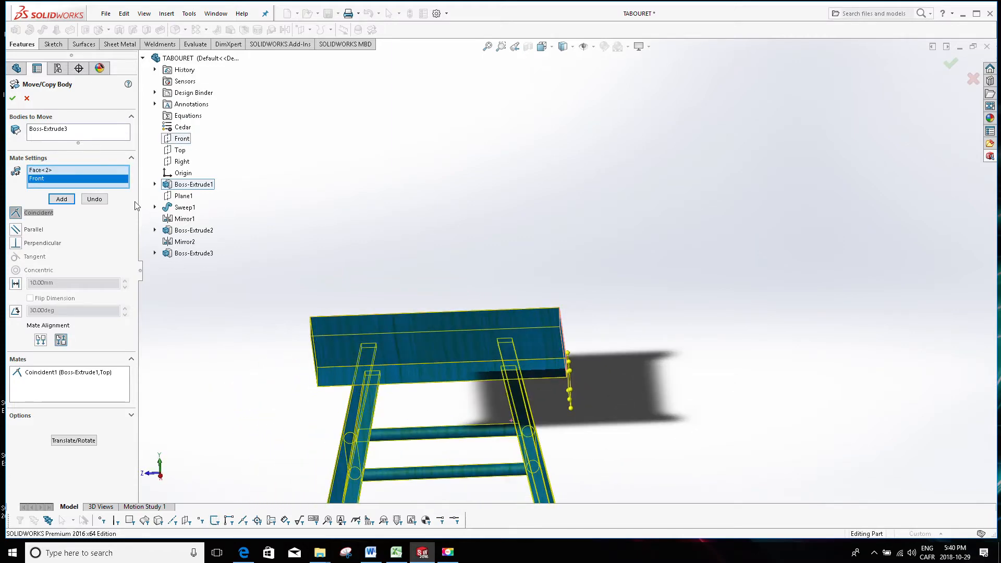
left_click(67, 200)
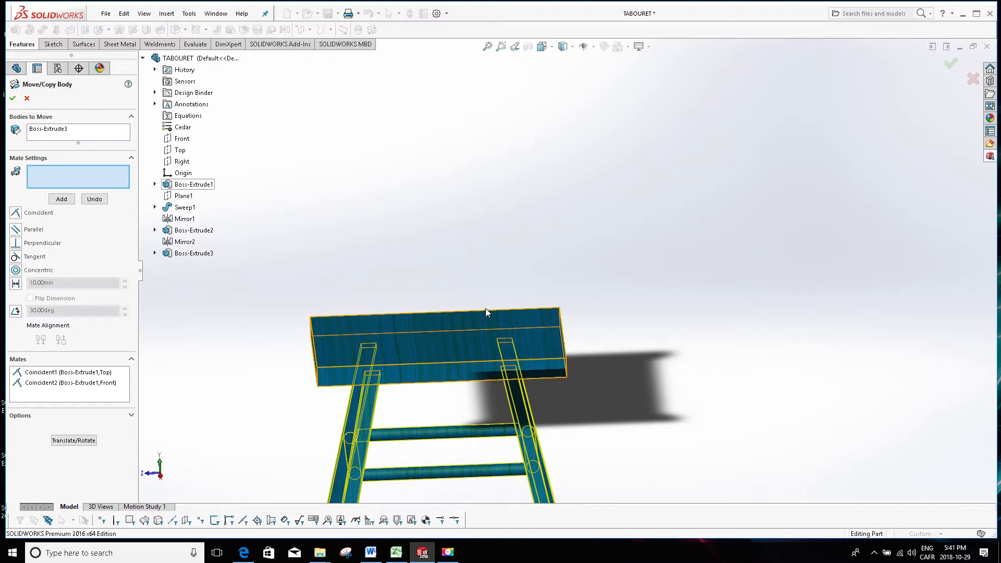
- Make the adjacent side face of the seat coincident with the Right plane and complete the body move
left_click(472, 371)
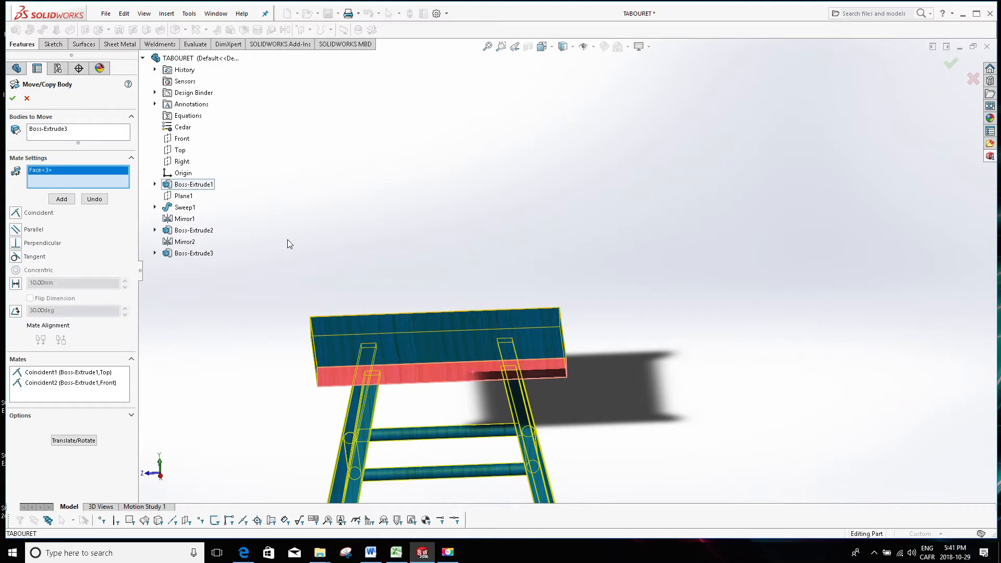
left_click(181, 161)
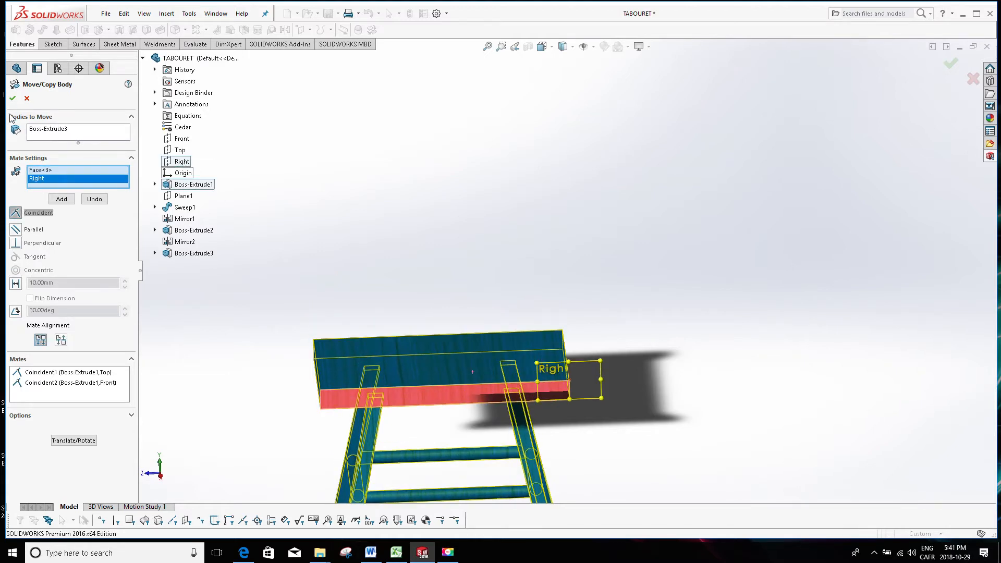
left_click(12, 98)
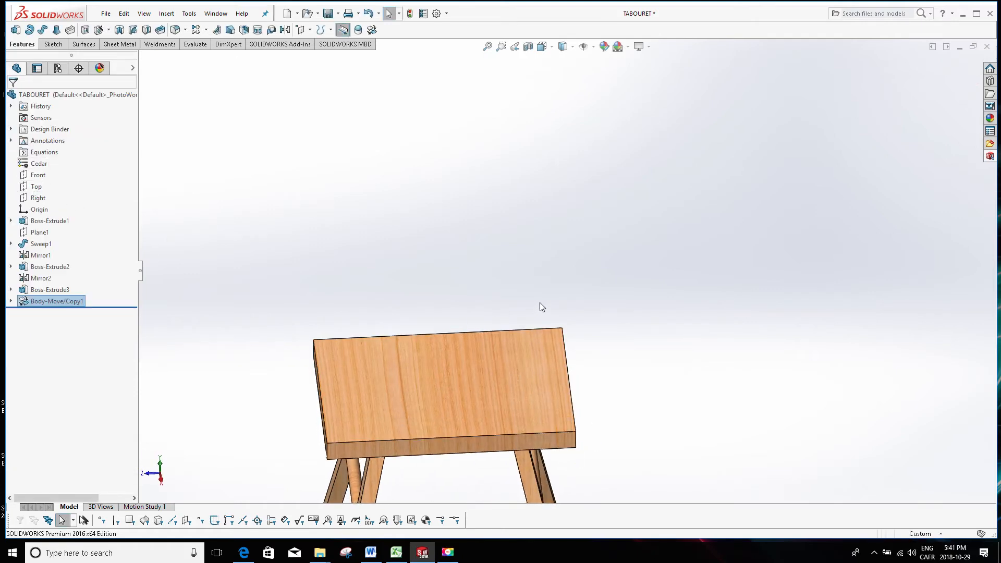
- Check the upright stool in the isometric view and highlight the new body-move feature in the model history
middle_click_drag(539, 307, 570, 241)
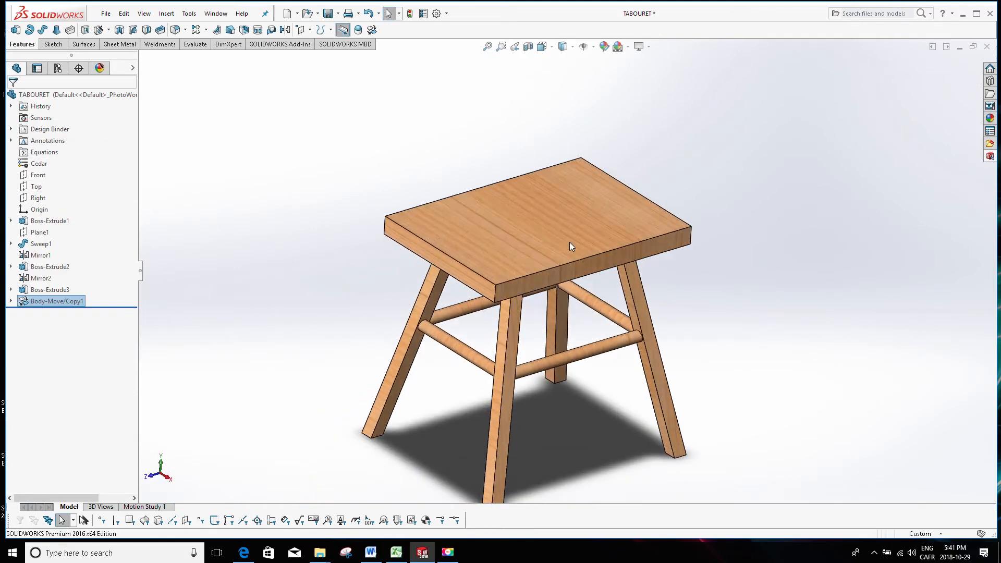
key("ctrl+7")
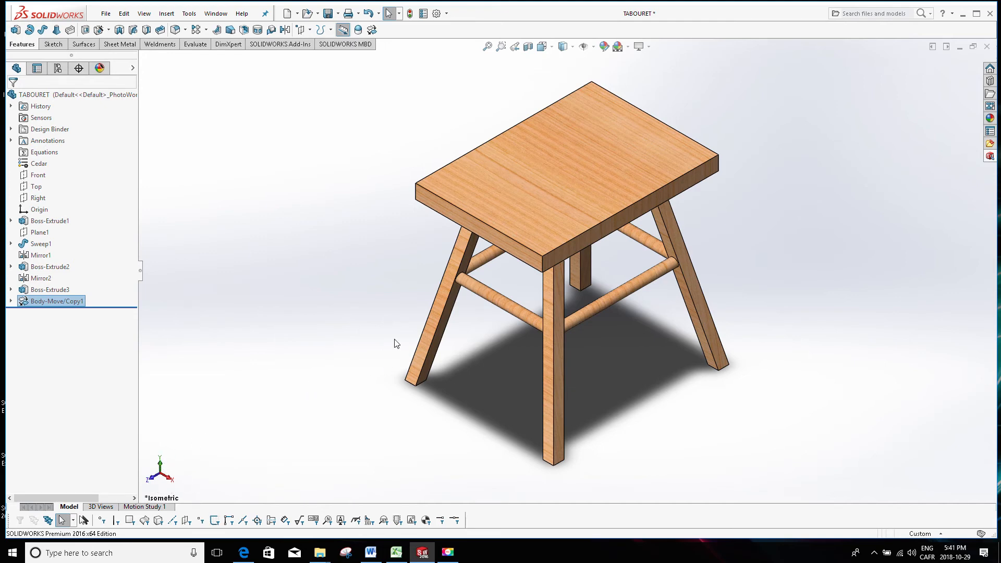
left_click(41, 299)
left_click(40, 293)
left_click(39, 302)
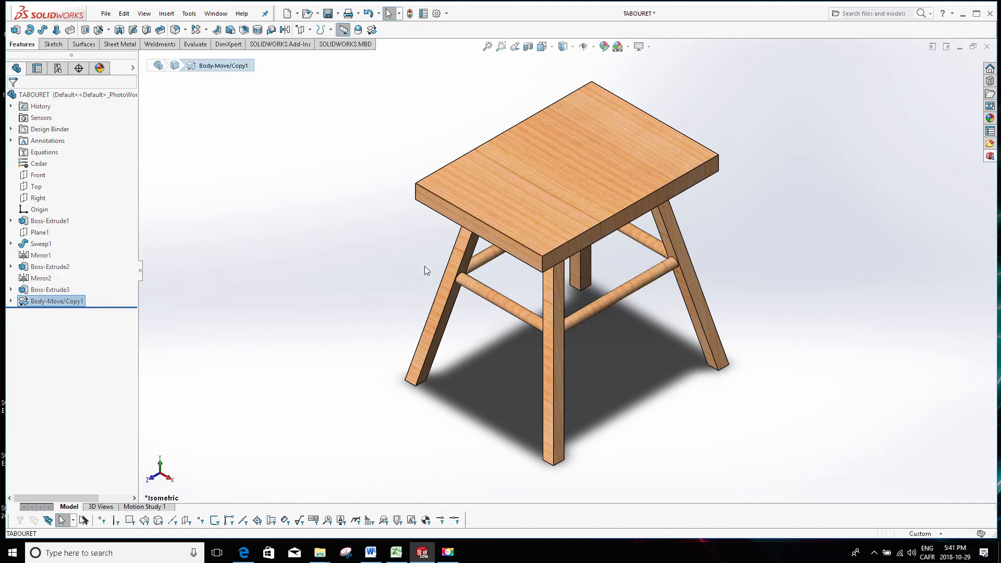